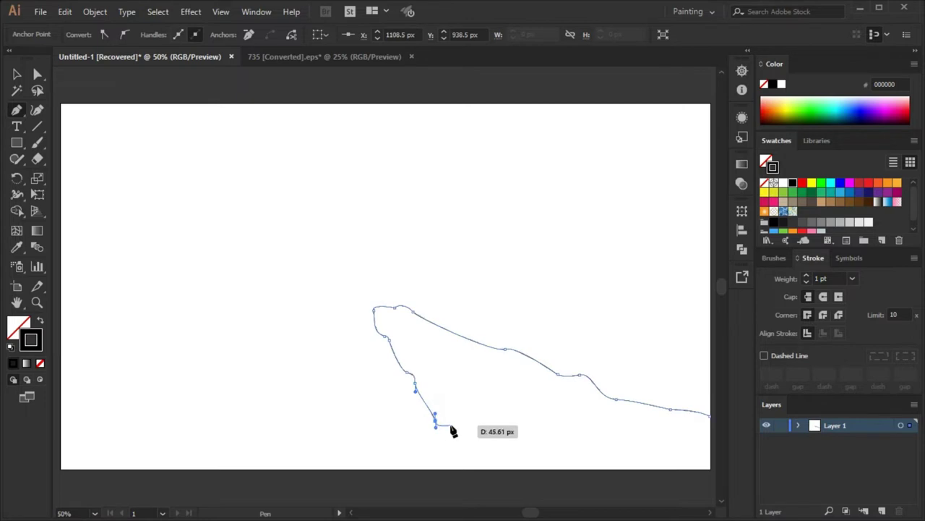
- Close the cliff outline at the lower right and reshape its edge anchors
click(711, 468)
click(711, 414)
key(a)
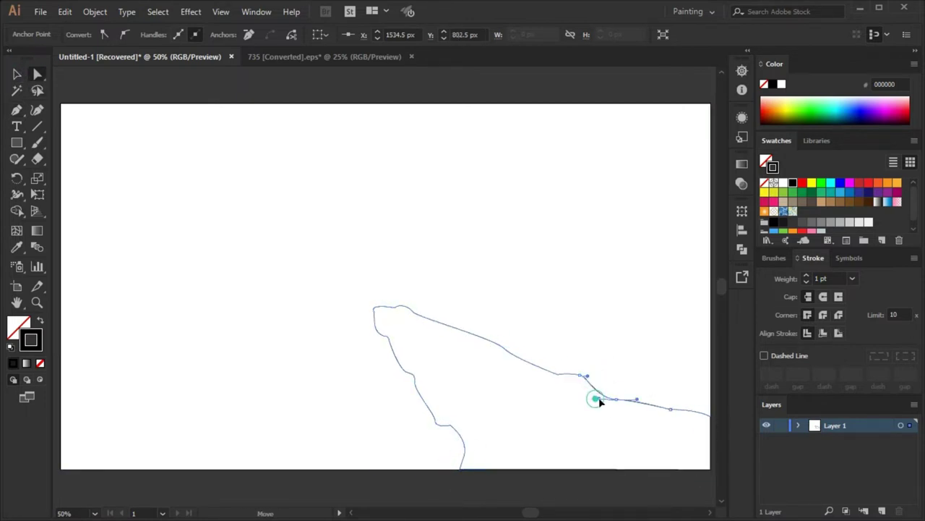
drag(675, 404, 668, 413)
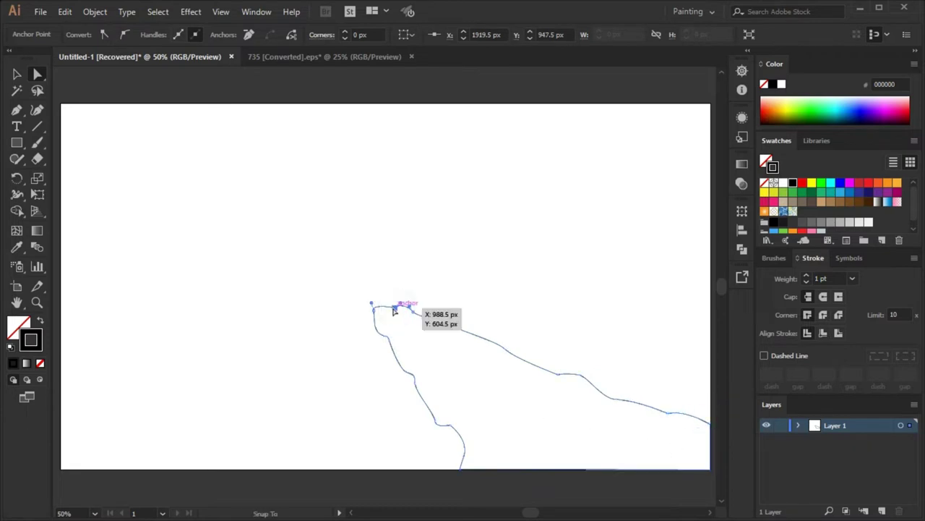
drag(409, 369, 443, 421)
click(449, 427)
- Fill the cliff solid black, recheck its anchors, and start a ridge line at the left edge
click(18, 75)
key(shift+x)
click(384, 265)
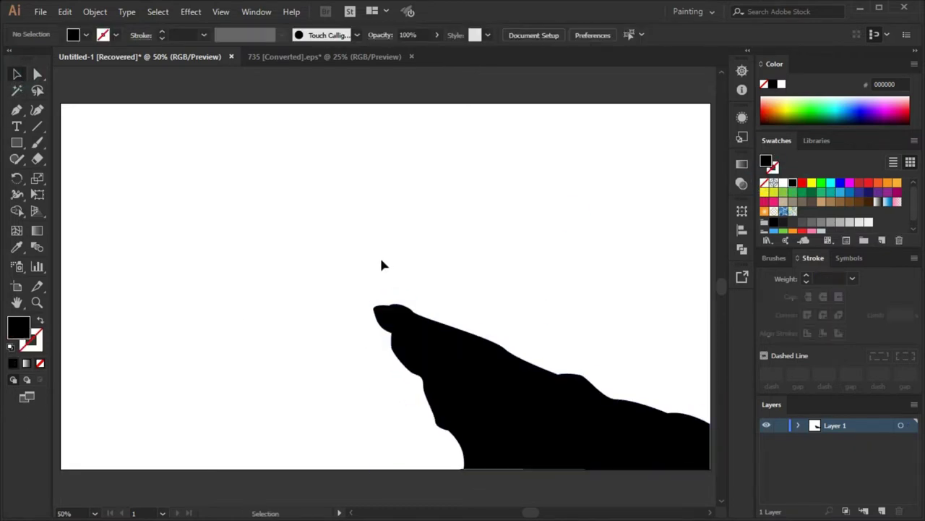
click(515, 464)
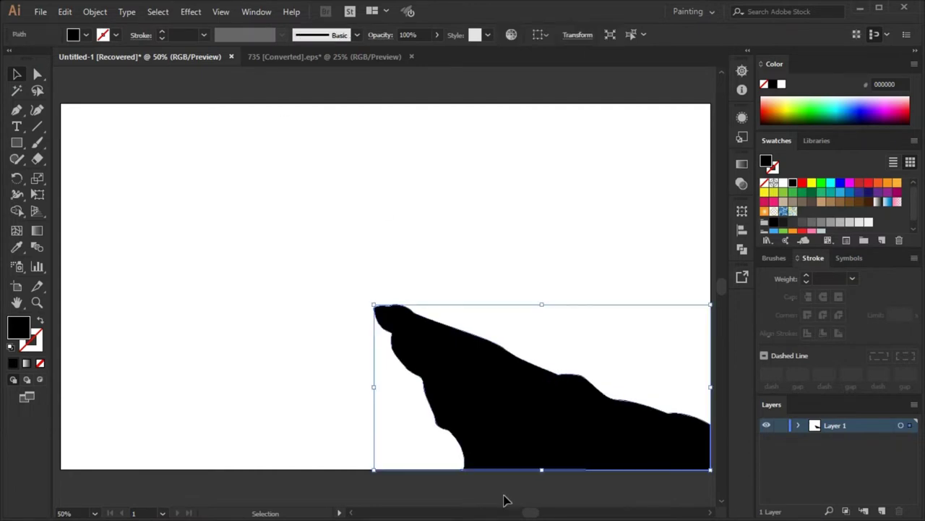
key(a)
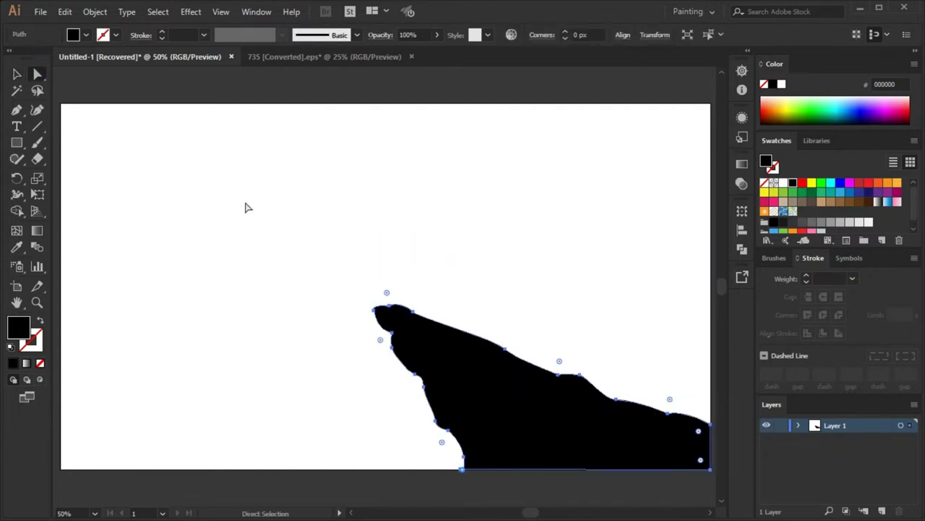
click(16, 85)
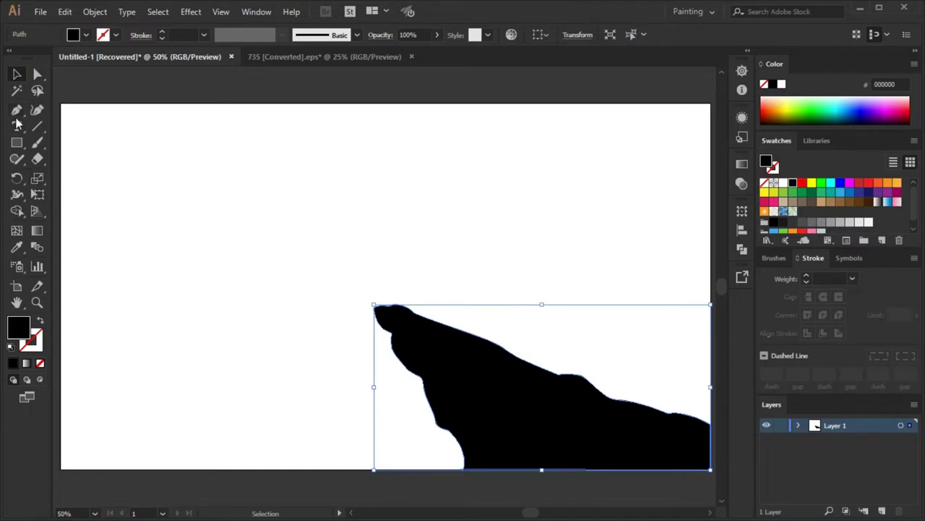
click(16, 109)
click(71, 238)
- Draw the upper ridge as an unfilled black outline, closed along the bottom-left
mouse_move(107, 273)
mouse_down()
mouse_move(148, 288)
mouse_move(144, 273)
mouse_up()
key(shift+x)
drag(182, 329, 188, 334)
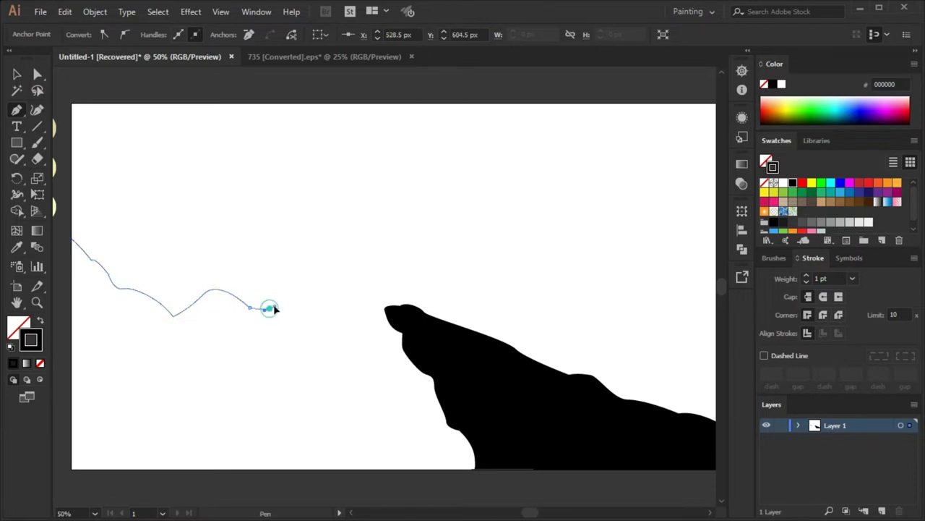
drag(299, 311, 377, 345)
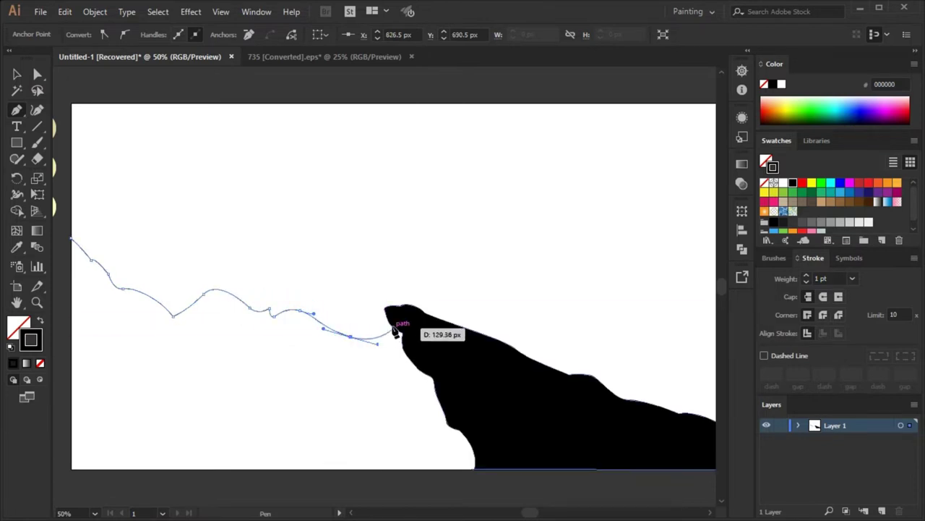
click(436, 348)
click(506, 441)
click(514, 470)
click(71, 470)
click(70, 239)
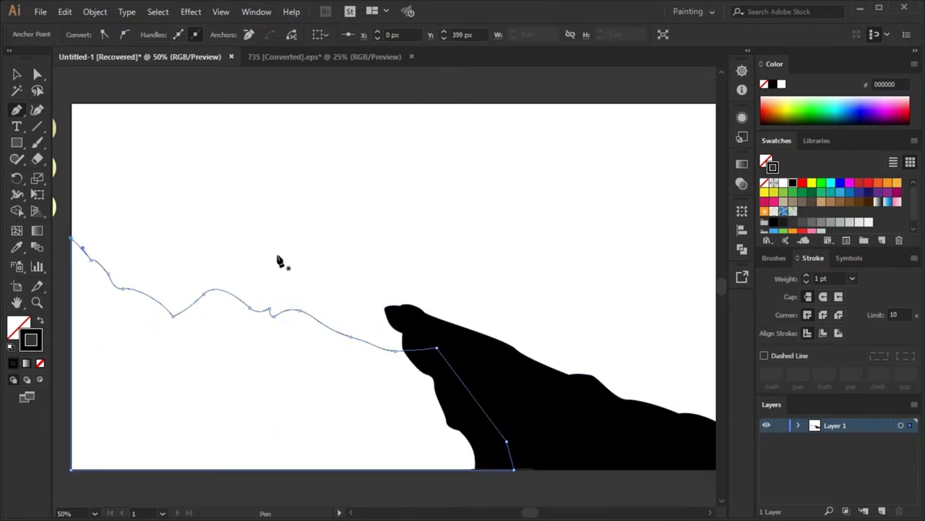
drag(83, 327, 75, 334)
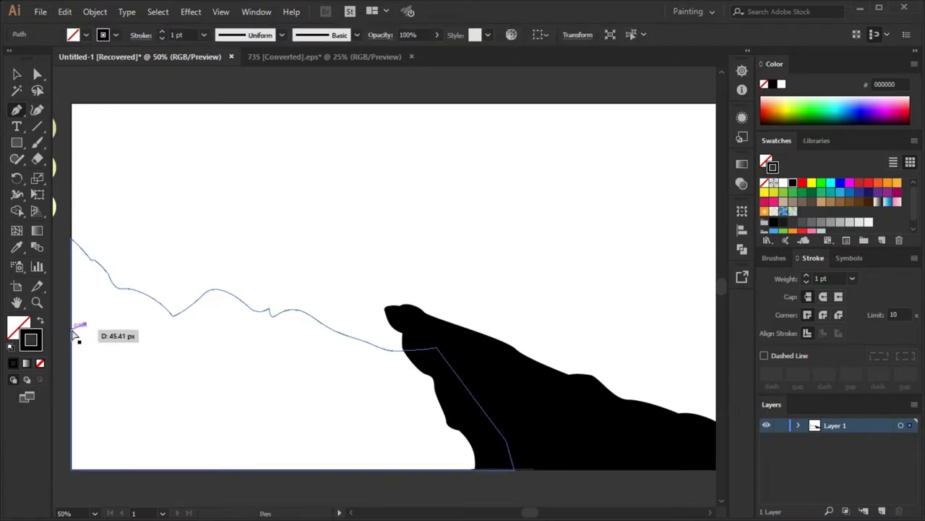
- Draw a lower wavy ridge shape running behind the cliff and closed along the bottom
ctrl+click(52, 287)
click(73, 318)
click(70, 343)
click(114, 360)
drag(186, 369, 239, 391)
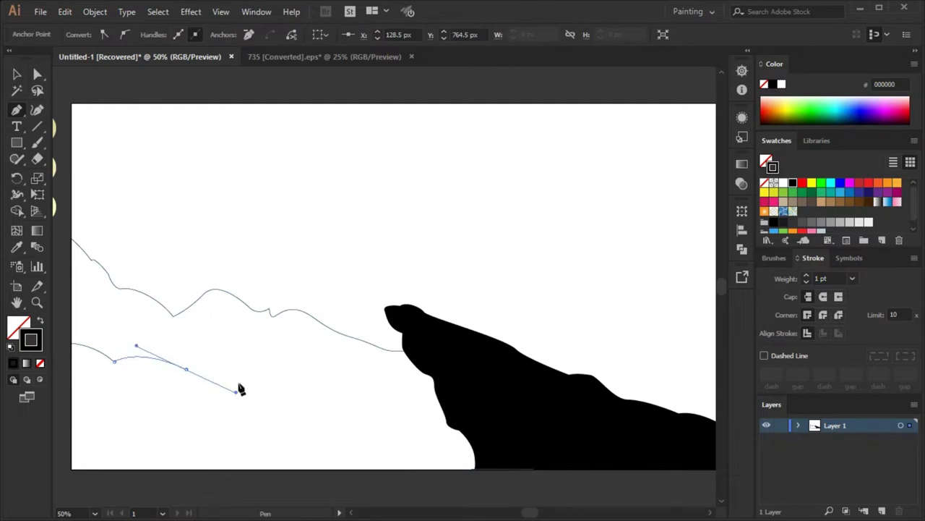
drag(270, 364, 289, 382)
click(440, 378)
click(497, 429)
click(497, 469)
click(70, 469)
click(71, 343)
click(17, 110)
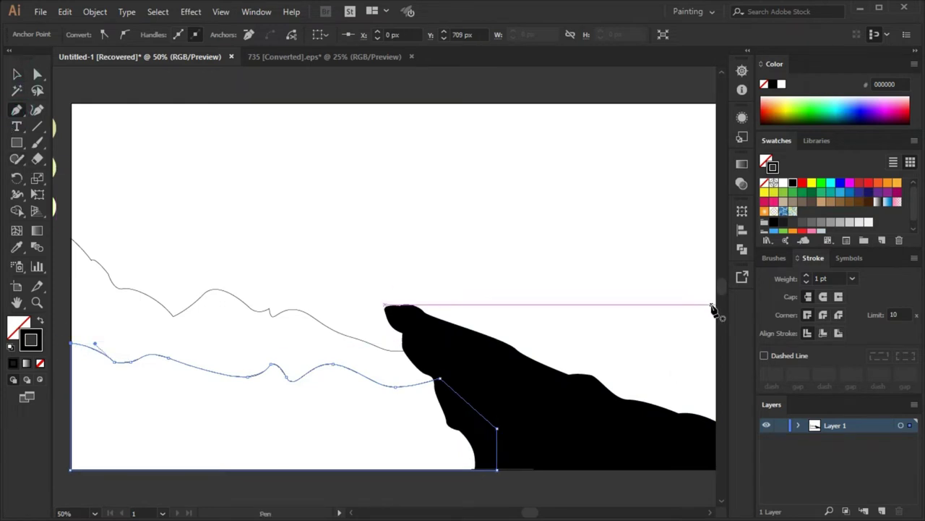
- Draw a right-side ridge curving down into the cliff and along the bottom edge
ctrl+click(715, 267)
drag(604, 306, 556, 390)
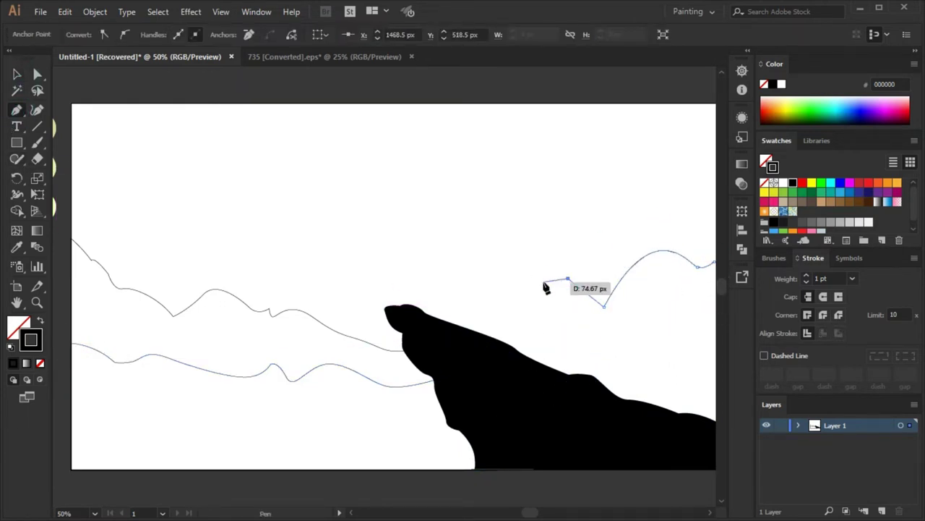
mouse_move(544, 296)
mouse_down()
mouse_move(440, 355)
mouse_move(491, 455)
mouse_up()
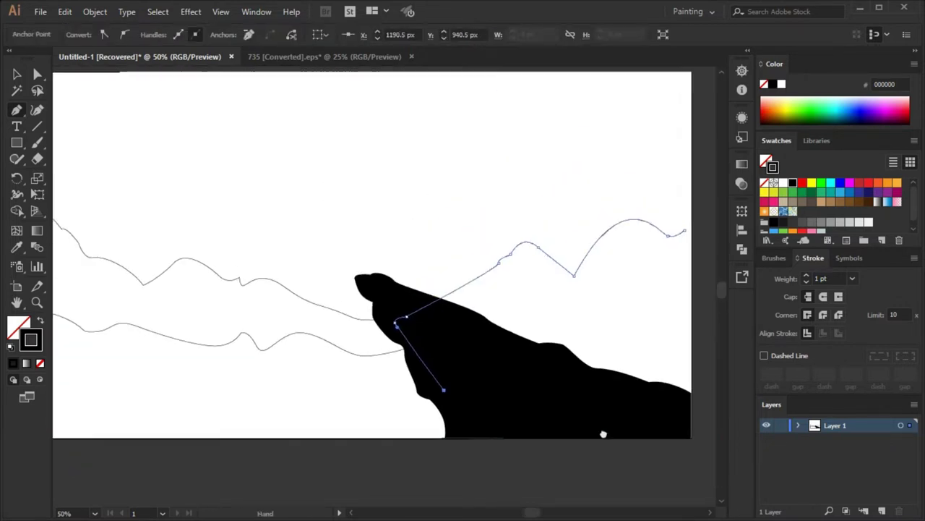
drag(446, 397, 432, 449)
click(434, 444)
click(694, 444)
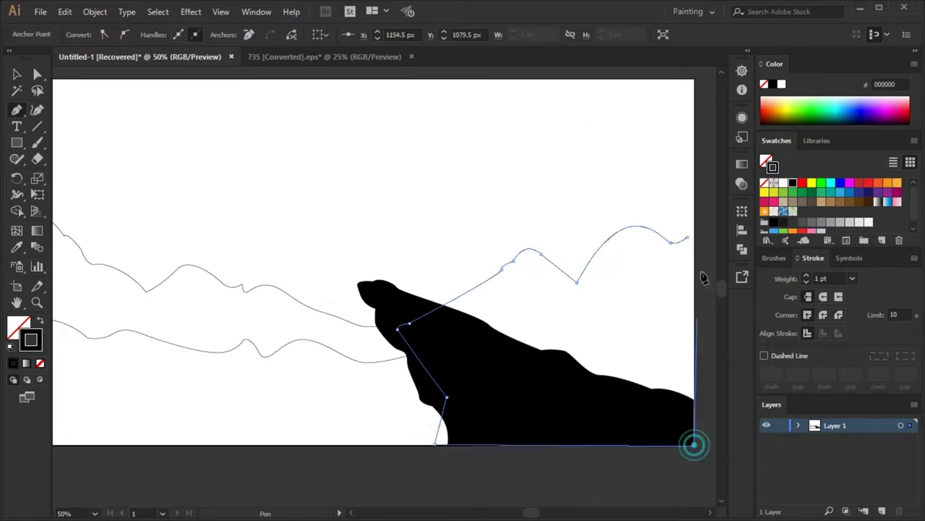
click(18, 74)
click(326, 311)
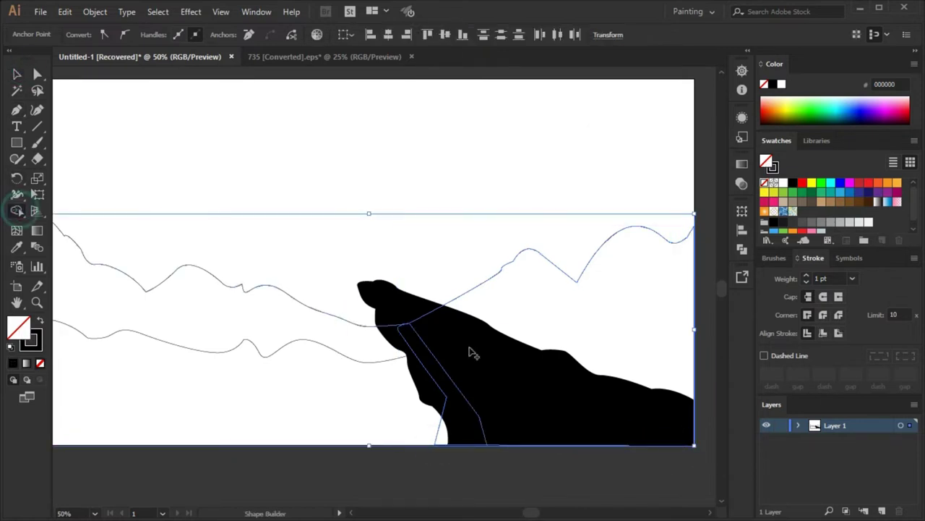
- Draw another ridge from the cliff slope to the right edge, meeting the cliff
click(379, 182)
click(18, 110)
click(509, 337)
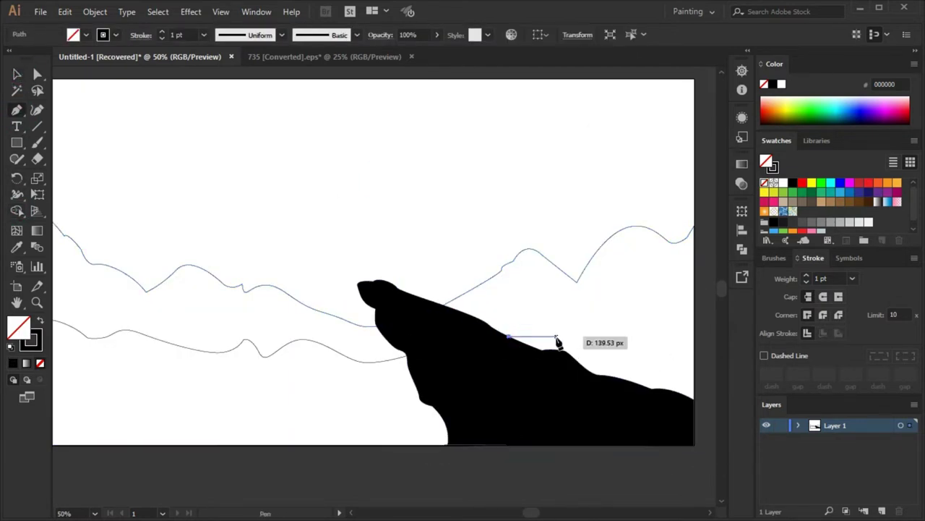
drag(554, 331, 562, 344)
click(694, 298)
click(694, 444)
click(379, 445)
click(385, 377)
drag(412, 355, 477, 354)
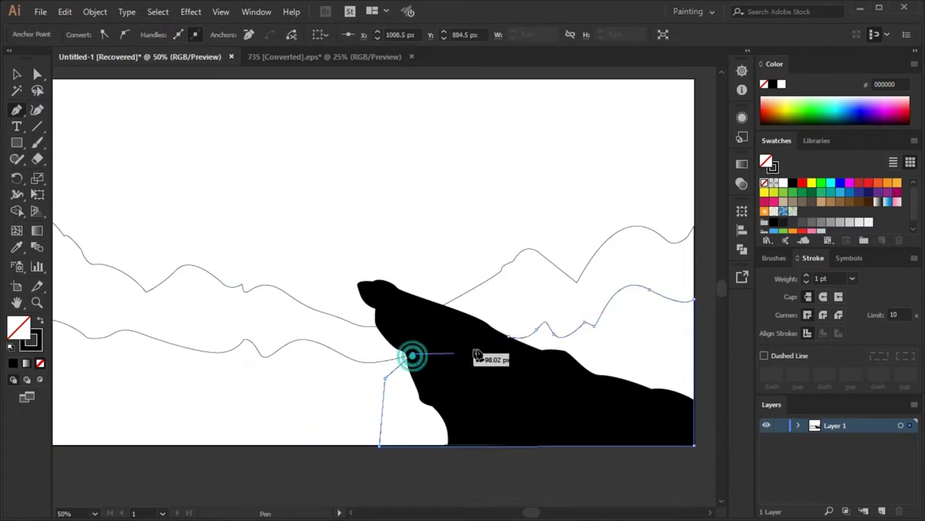
click(18, 74)
- Select the black cliff and create Layer 2 for the background
right_click(382, 293)
click(546, 195)
click(881, 511)
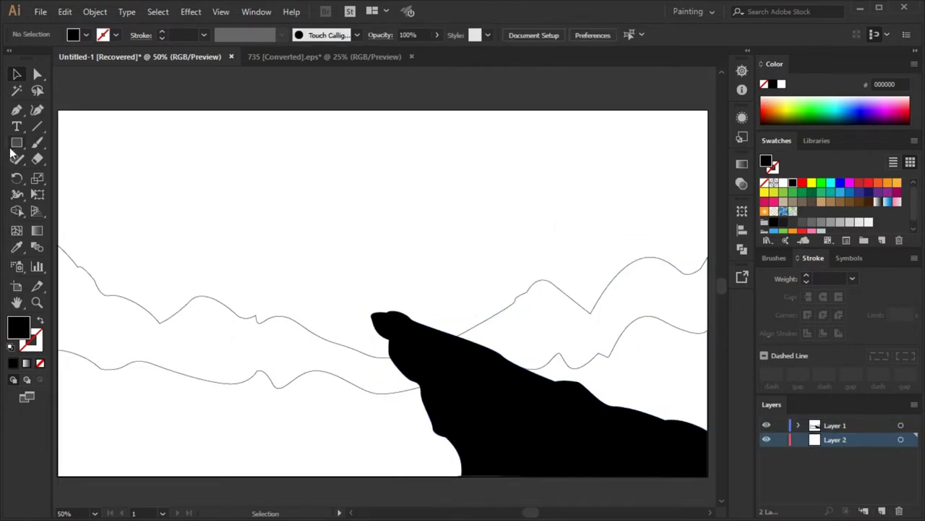
- Draw an artboard-sized rectangle with a top-to-bottom linear gradient fill
click(58, 109)
key(Tab)
click(428, 275)
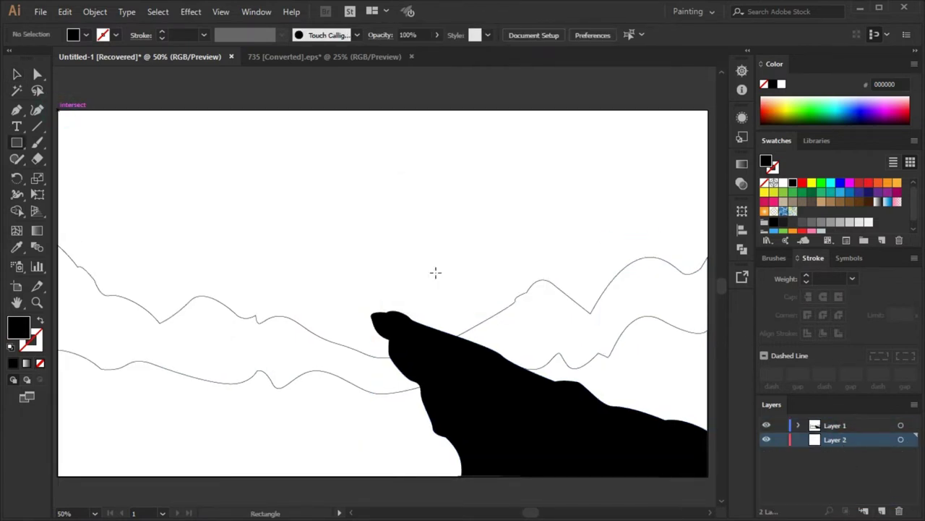
click(841, 183)
click(742, 184)
click(637, 254)
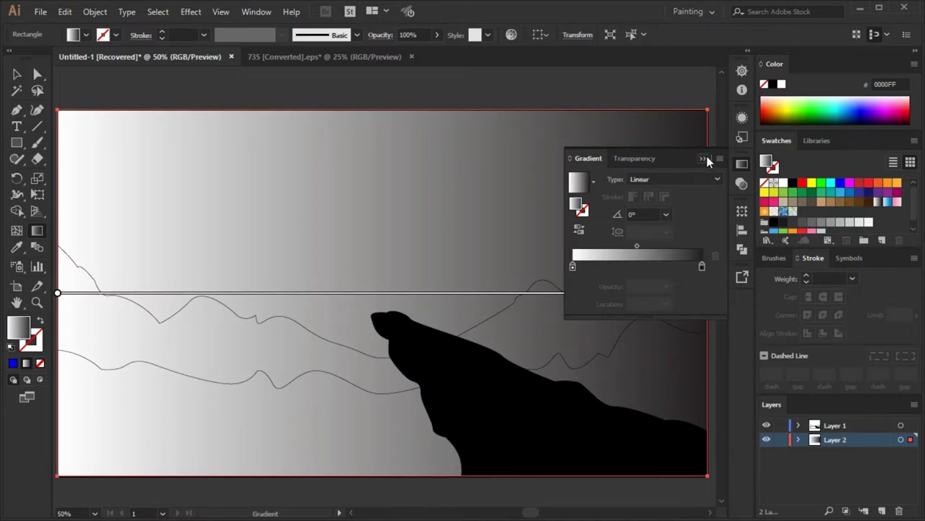
drag(348, 73, 424, 491)
click(742, 163)
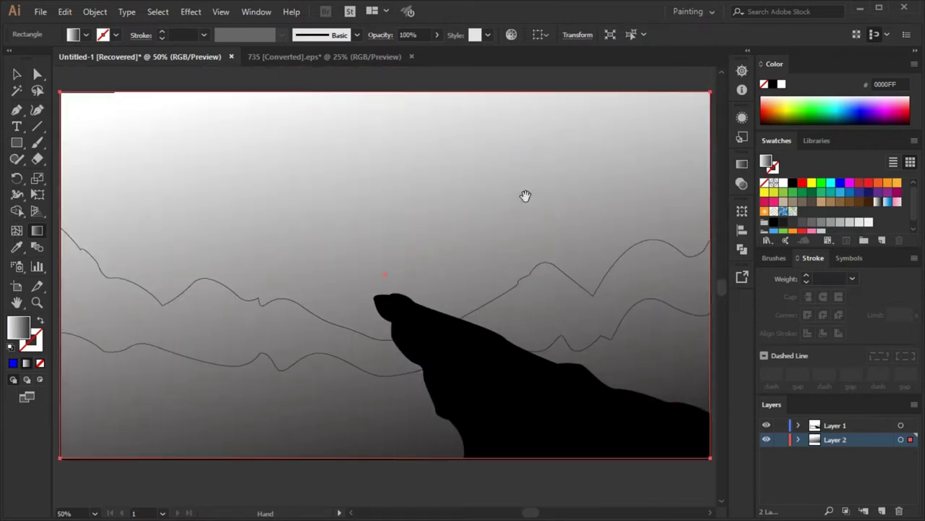
- Set the gradient stops to light blue and dark teal
click(741, 163)
click(703, 268)
click(573, 267)
click(702, 265)
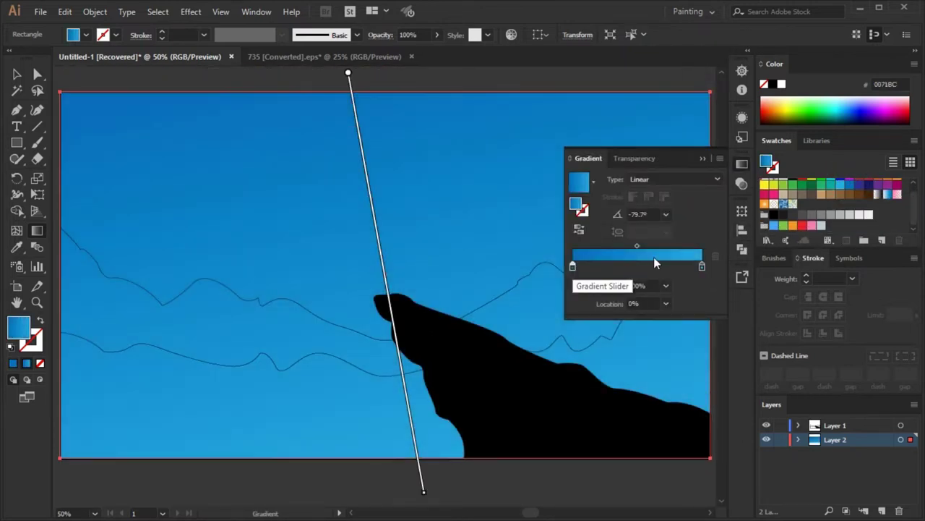
click(851, 193)
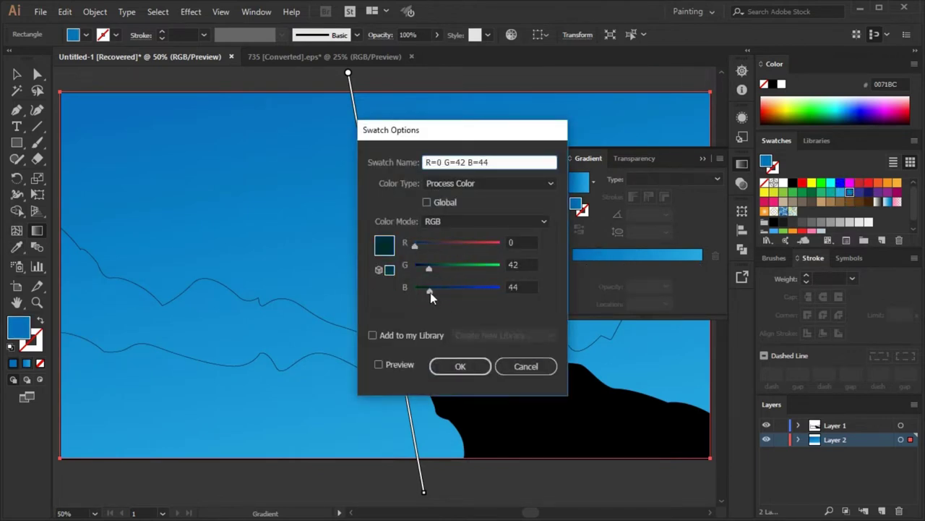
click(460, 365)
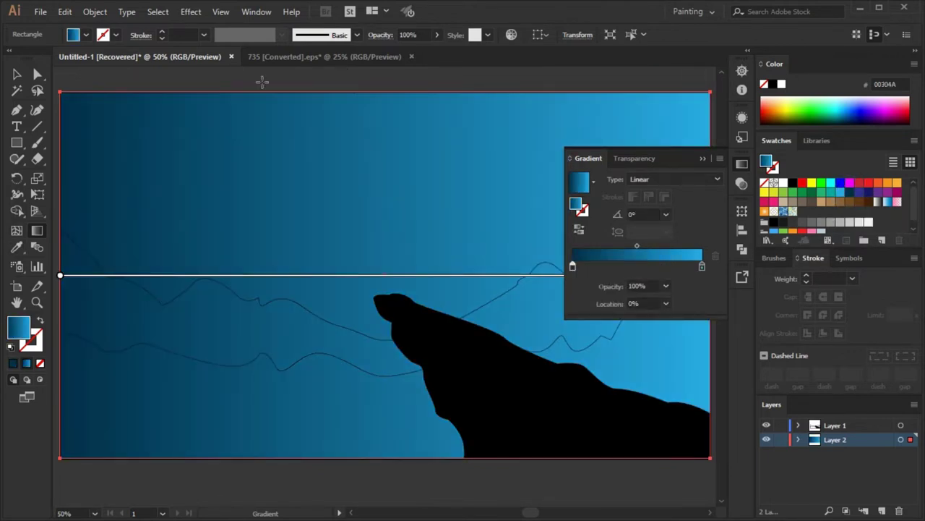
- Run the gradient nearly vertically, dark teal on top and light blue lower, then lock Layer 2
drag(326, 88, 453, 489)
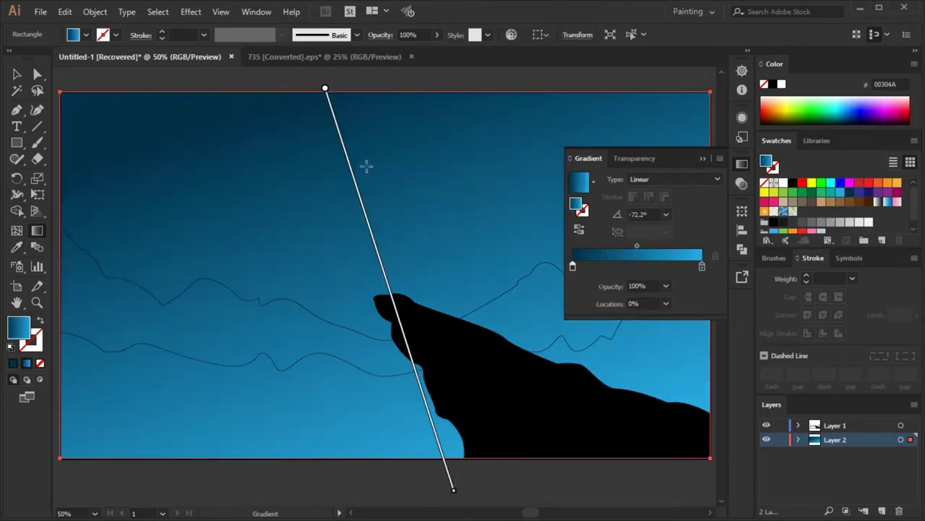
scroll(430, 164, up, 1)
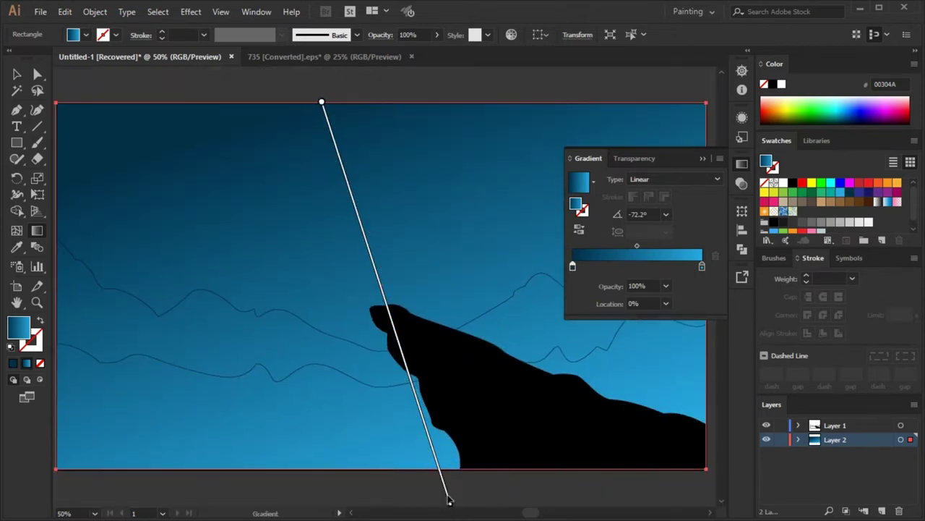
drag(374, 89, 387, 506)
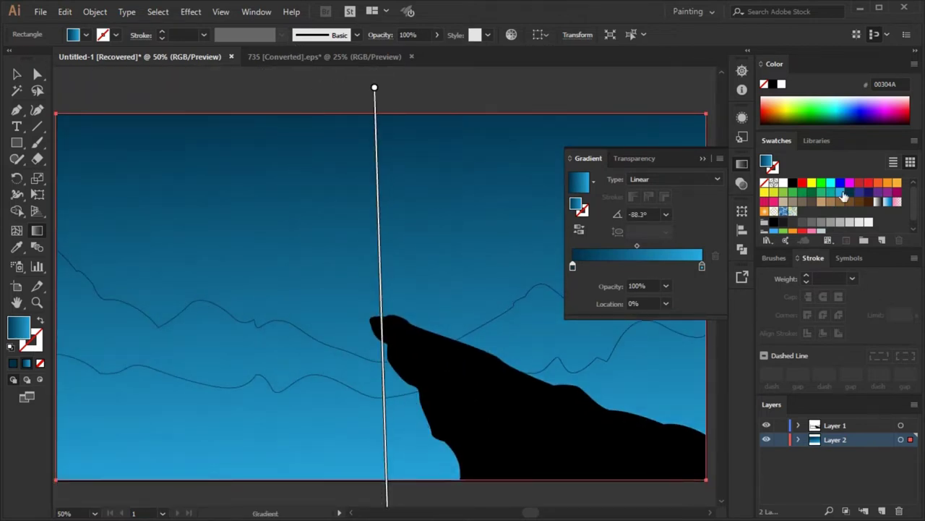
mouse_move(637, 246)
mouse_down()
mouse_move(673, 243)
mouse_move(669, 267)
mouse_up()
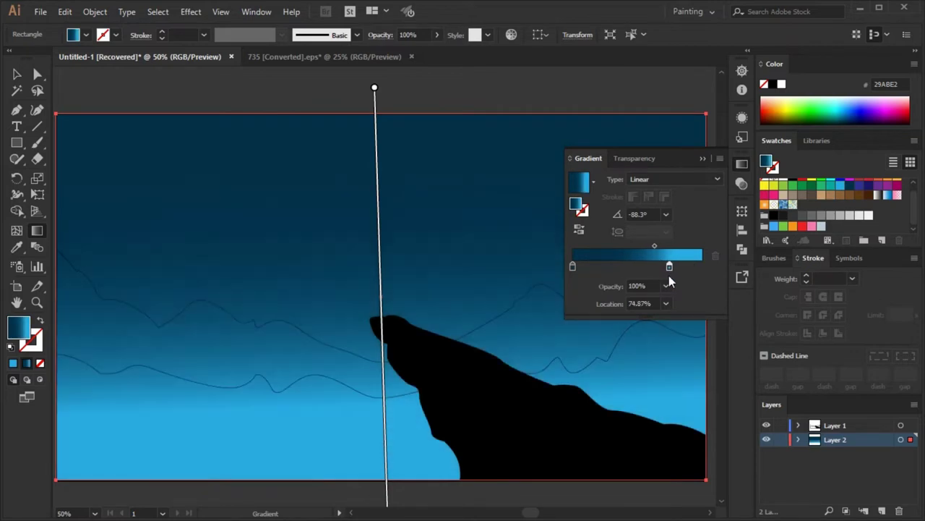
click(703, 158)
click(781, 438)
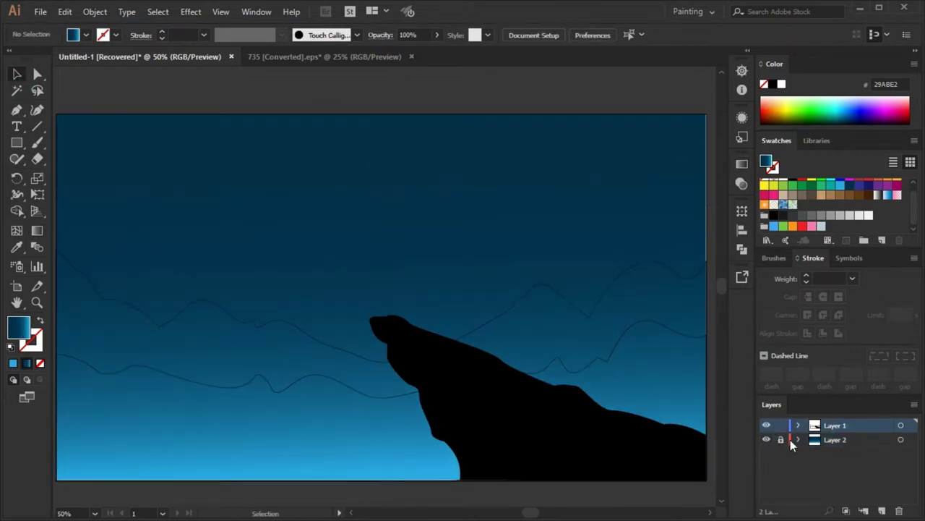
key(ctrl+alt+2)
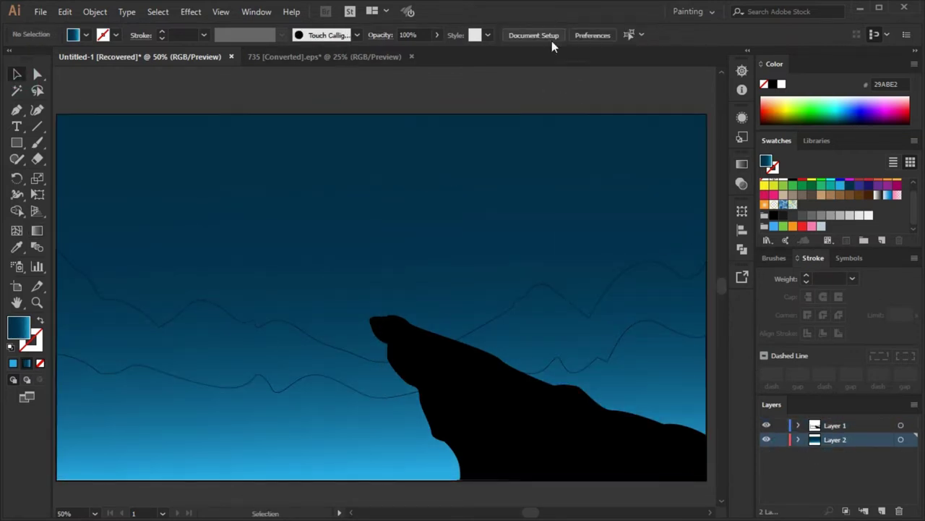
- Lock the sky layer and fill the first two wave paths in teal shades
click(781, 439)
click(496, 320)
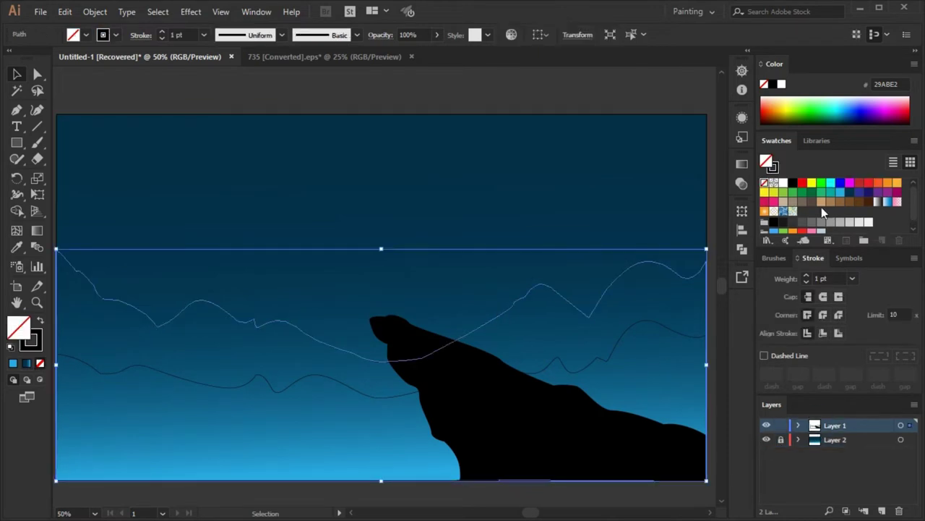
double_click(19, 328)
click(590, 185)
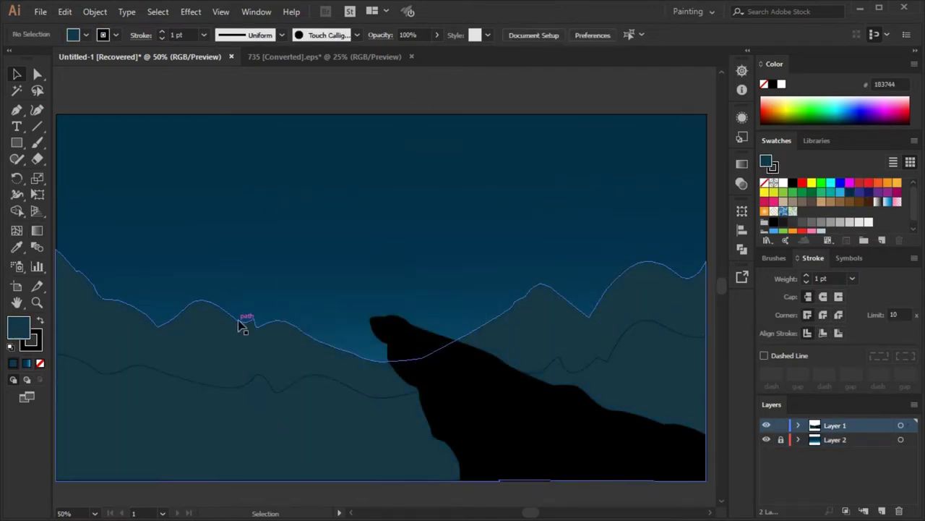
click(306, 382)
click(17, 246)
double_click(18, 328)
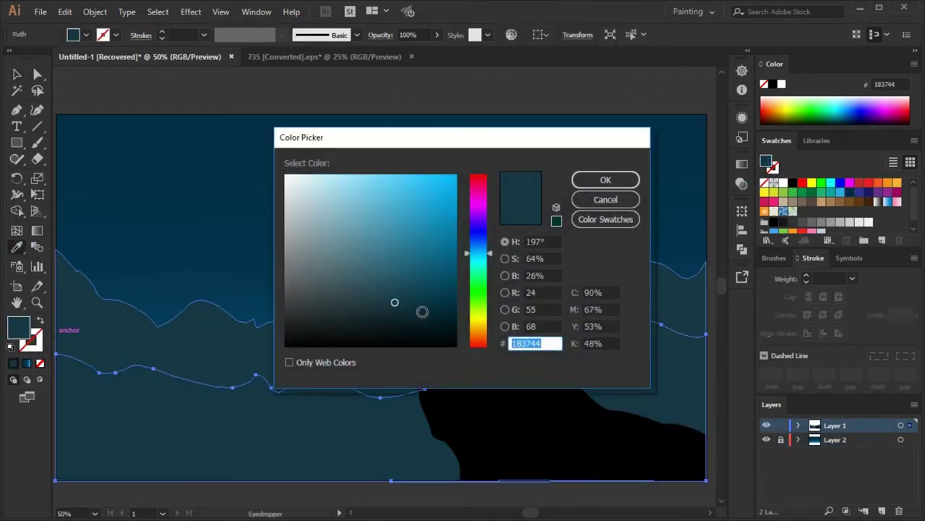
click(426, 321)
click(605, 180)
click(17, 74)
- Fill the next wave and the upper mountain with darker teal
click(200, 94)
click(144, 440)
double_click(19, 327)
click(422, 285)
click(605, 180)
click(181, 93)
click(275, 354)
double_click(19, 328)
click(399, 303)
click(605, 180)
click(217, 79)
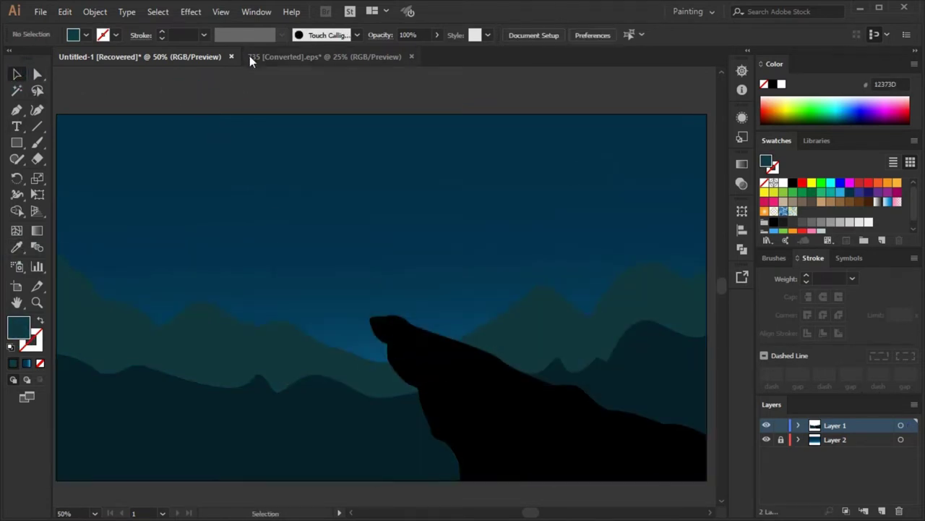
- Give the mountain and lower wave paths a new fill colour
click(217, 309)
click(175, 419)
double_click(19, 327)
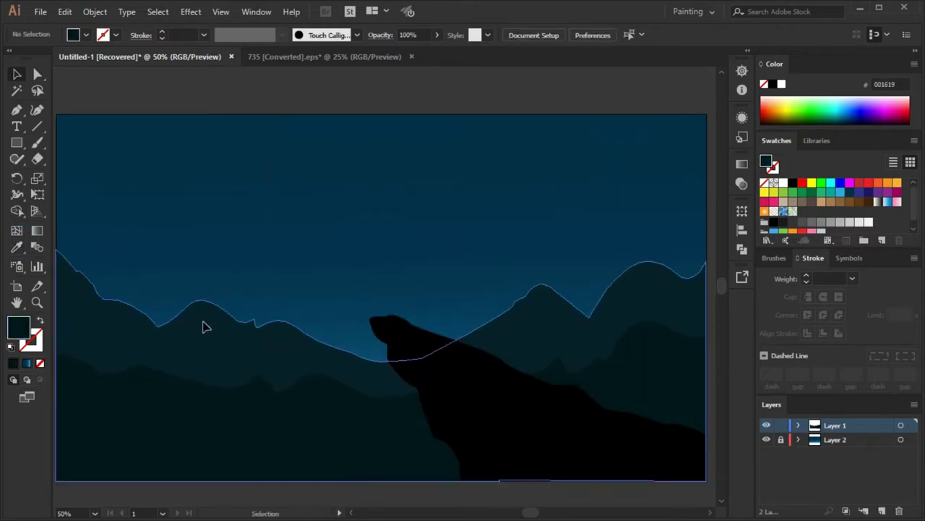
key(Return)
click(210, 101)
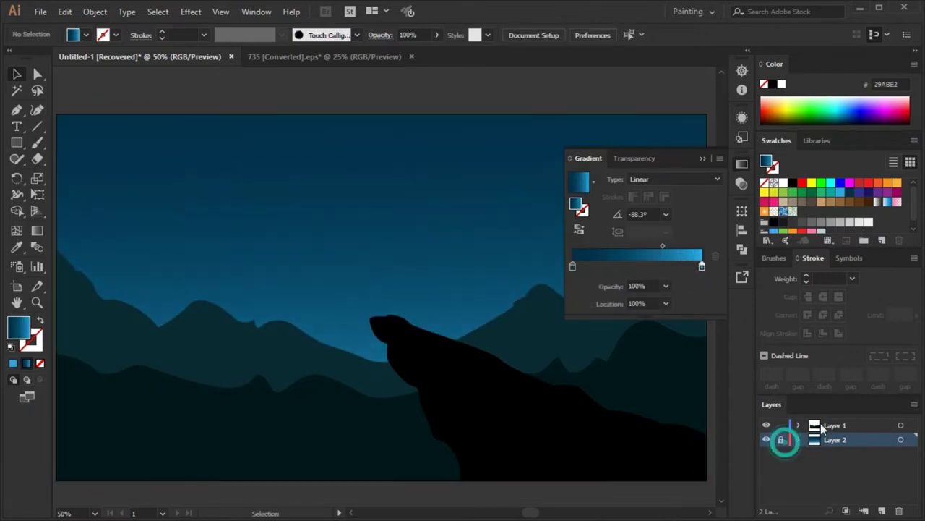
- Make Layer 1 active and draw the moon circle in the sky
click(820, 427)
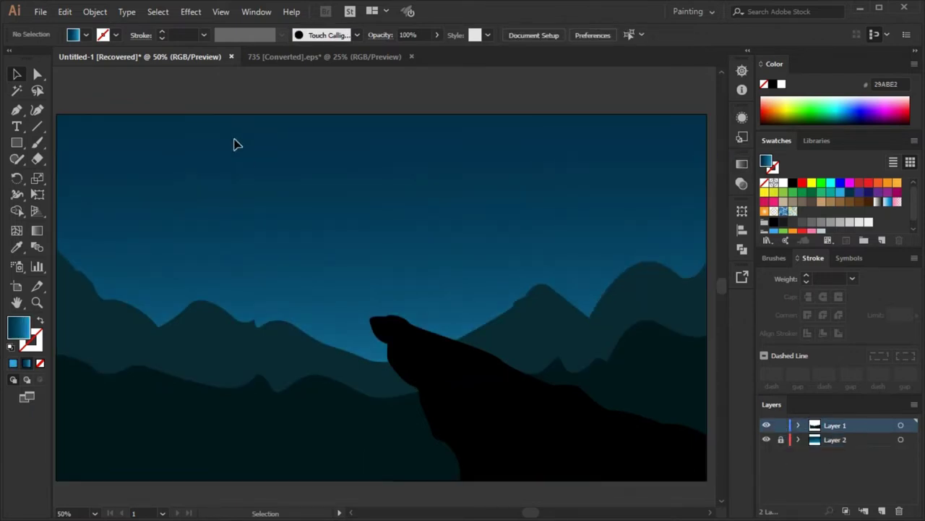
scroll(243, 258, left, 2)
mouse_move(330, 182)
mouse_down()
mouse_move(399, 310)
mouse_move(356, 273)
mouse_up()
- Duplicate the crescent crater to the right, then delete the duplicate
key(v)
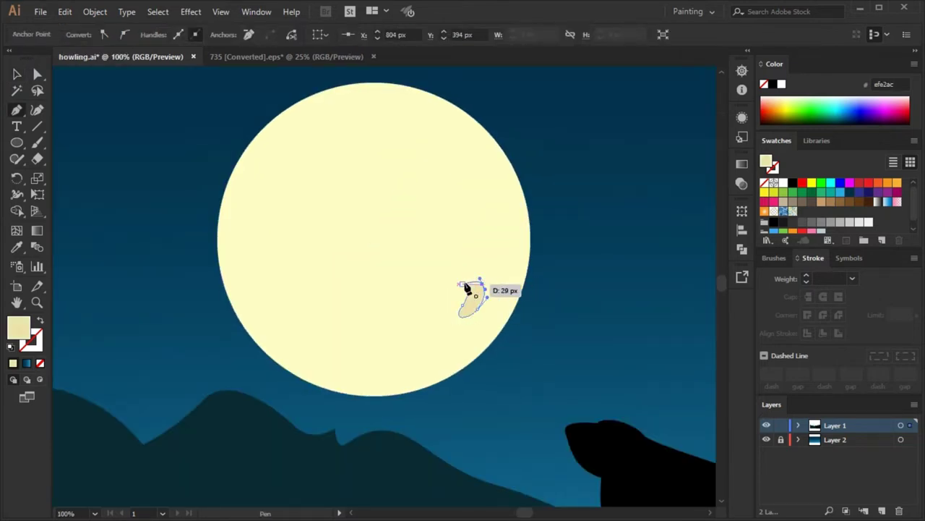
click(16, 74)
drag(471, 297, 553, 298)
scroll(567, 304, up, 1)
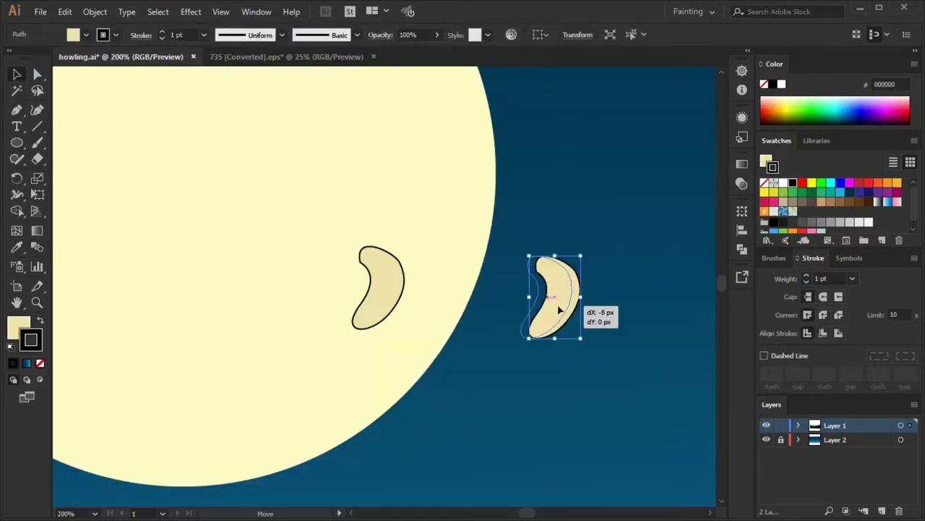
click(742, 248)
right_click(568, 304)
click(402, 289)
click(548, 289)
key(Delete)
click(552, 275)
scroll(361, 242, down, 4)
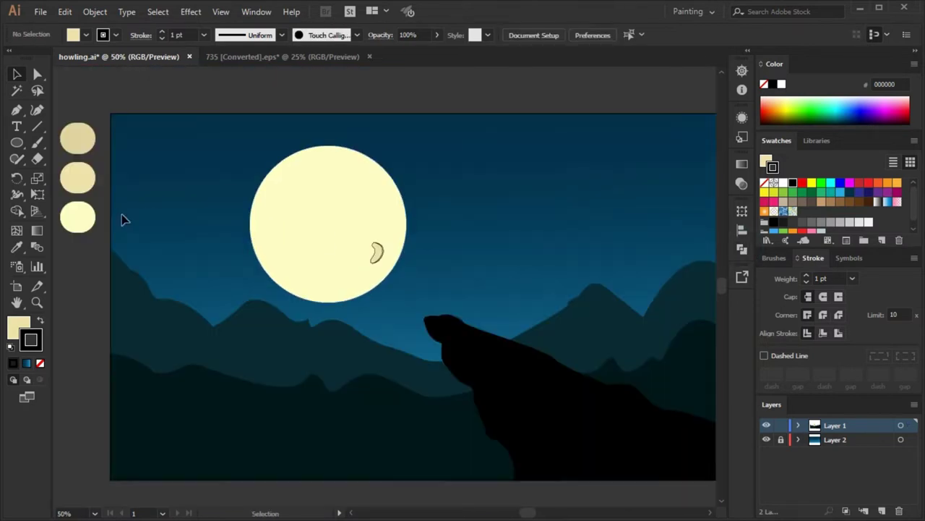
scroll(103, 167, up, 2)
- Draw a new curved tan crater outline on the moon with the Pen tool
key(v)
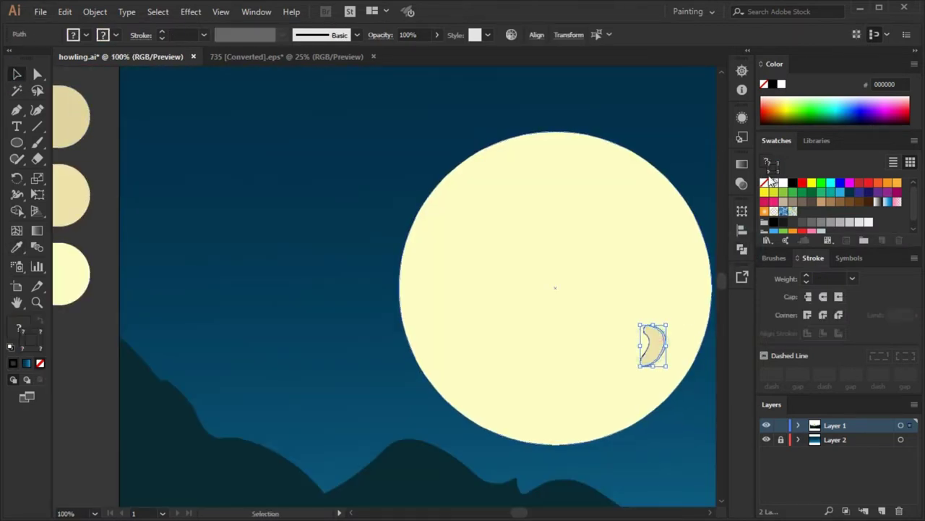
click(471, 407)
scroll(552, 253, right, 5)
scroll(552, 253, down, 2)
scroll(551, 254, up, 2)
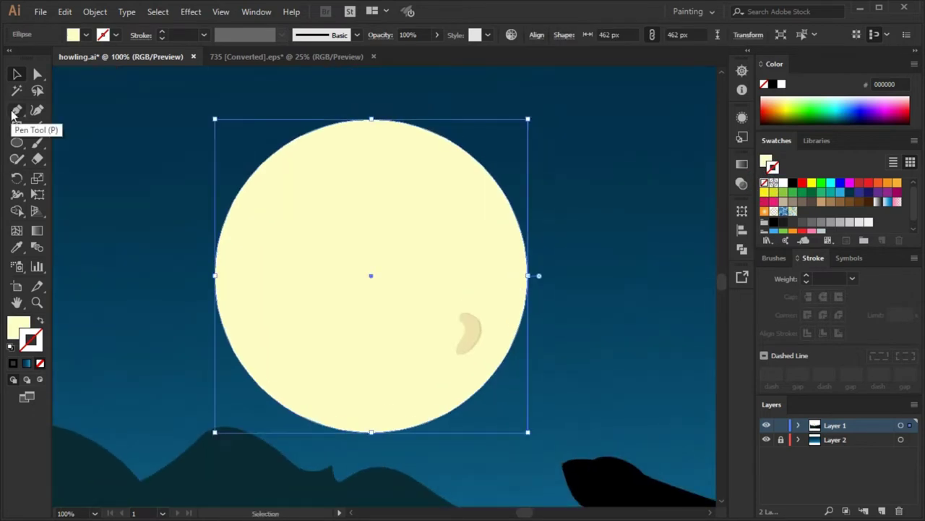
click(16, 109)
click(390, 194)
drag(436, 194, 447, 190)
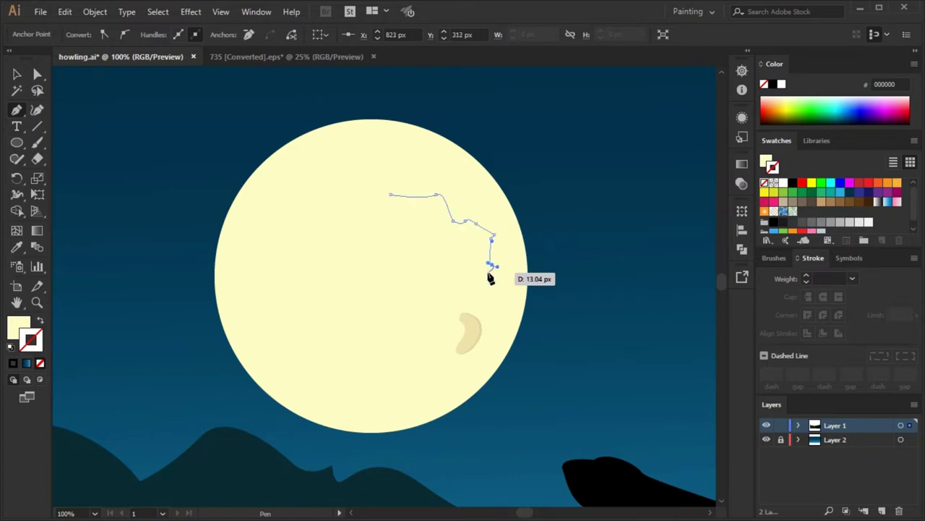
drag(470, 277, 465, 239)
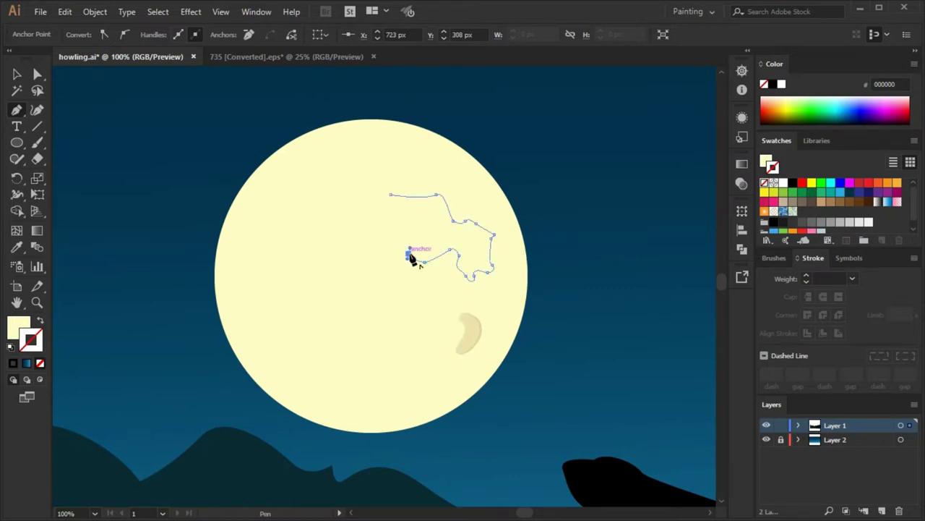
- Position the new crater and its copy on the moon and remove their black outlines
click(18, 77)
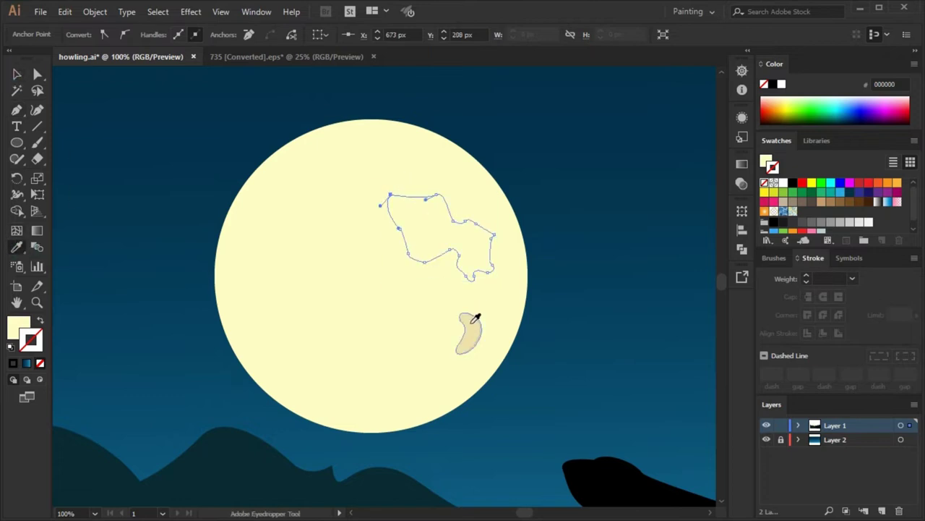
mouse_move(429, 238)
mouse_down()
mouse_move(344, 326)
mouse_move(356, 324)
mouse_up()
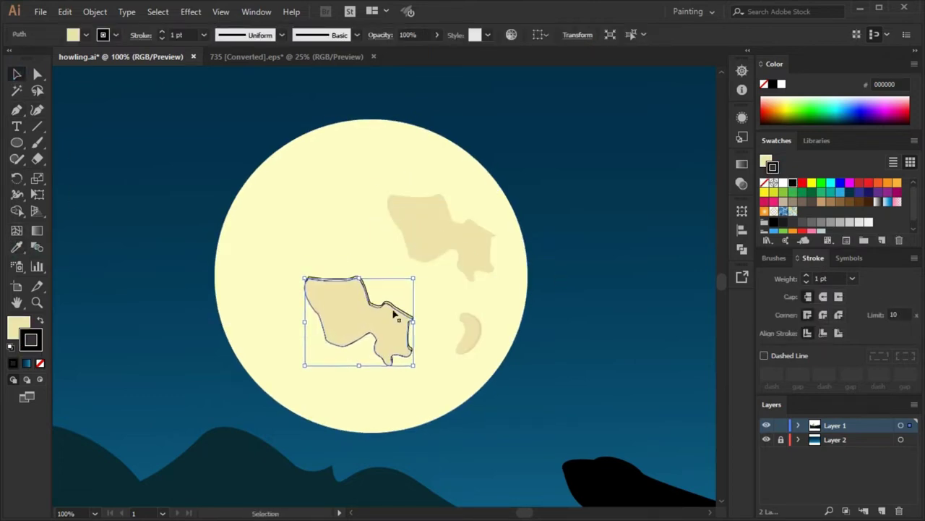
click(588, 275)
drag(398, 314, 471, 233)
key(Delete)
click(458, 227)
key(Delete)
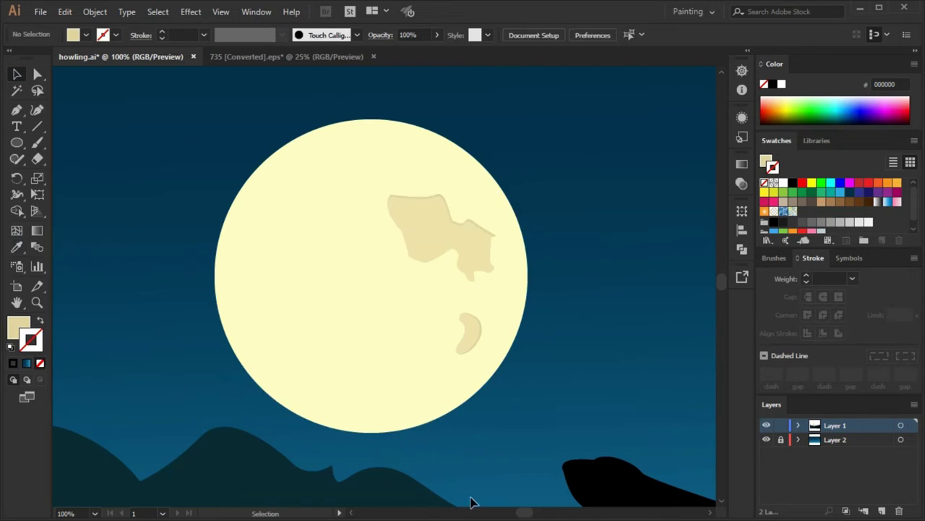
- Trace a crater shape along the moon's right edge and move it onto the sky
click(485, 188)
drag(504, 223, 502, 229)
click(501, 260)
click(511, 266)
drag(513, 285, 514, 251)
click(490, 191)
scroll(490, 196, up, 2)
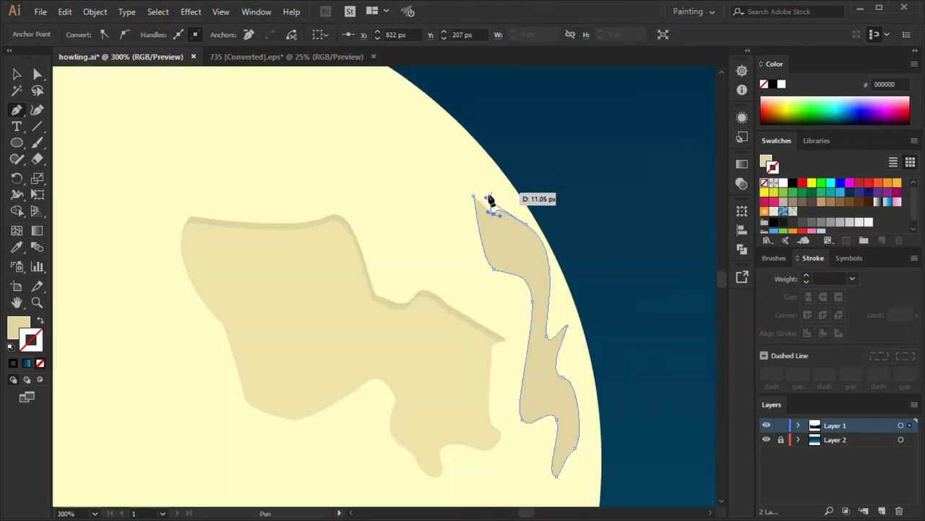
scroll(459, 185, down, 3)
key(v)
key(ctrl+1)
drag(490, 289, 550, 283)
scroll(549, 283, up, 3)
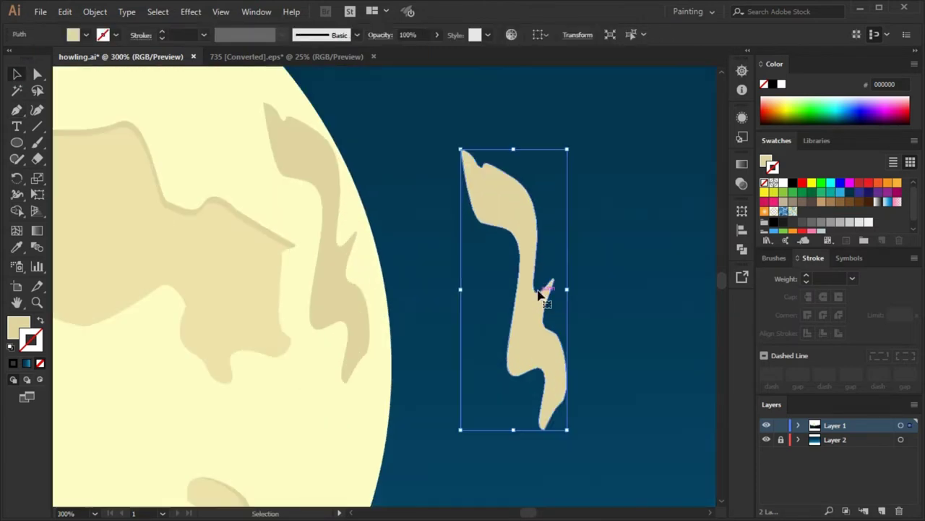
- Split the edge crater with Pathfinder Divide and place the pieces along the moon's rim
click(742, 248)
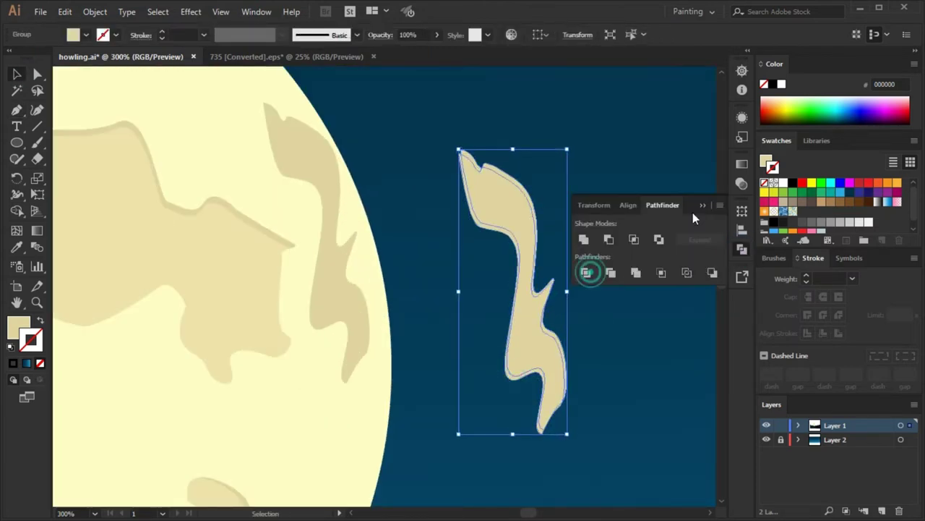
click(590, 271)
click(554, 279)
drag(567, 348, 356, 293)
drag(473, 160, 278, 112)
drag(554, 413, 355, 370)
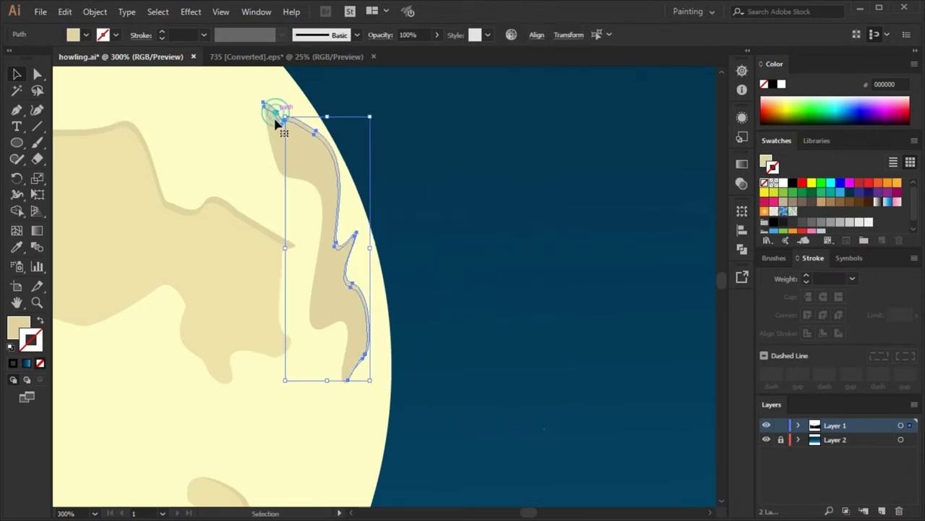
drag(329, 151, 379, 159)
- Recolour the rim crater pieces tan with the Eyedropper
key(i)
click(277, 210)
key(v)
key(ctrl+0)
scroll(316, 261, up, 3)
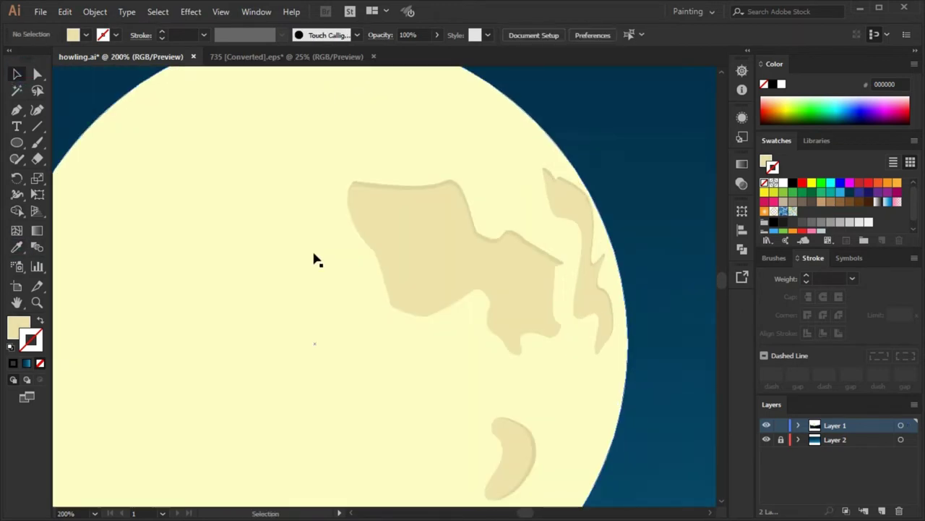
scroll(316, 256, down, 3)
- Draw a slim oval crater near the moon's top and place a second one above it
click(17, 109)
click(323, 155)
drag(347, 178, 384, 198)
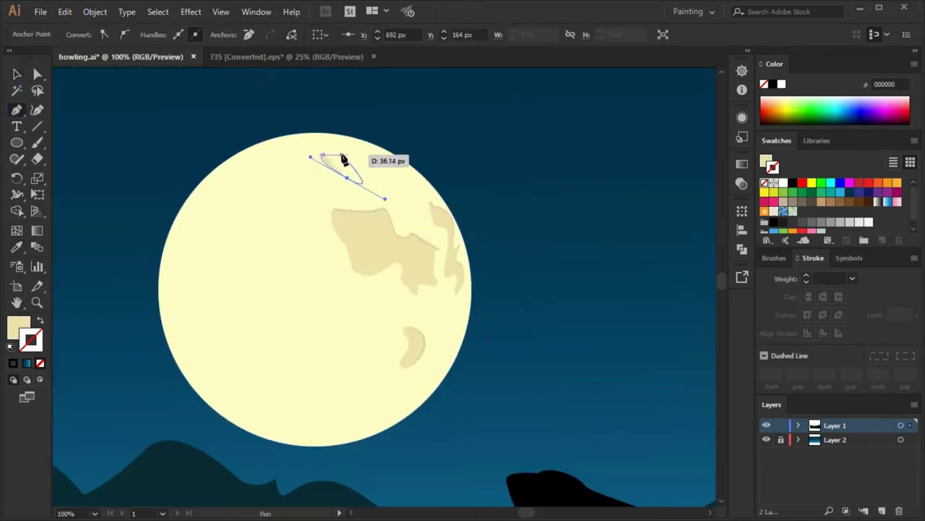
click(310, 157)
click(380, 134)
drag(306, 244, 360, 186)
click(329, 265)
drag(326, 263, 388, 209)
- Give the slim craters the tan crater colour and fit the whole moon in view
right_click(299, 238)
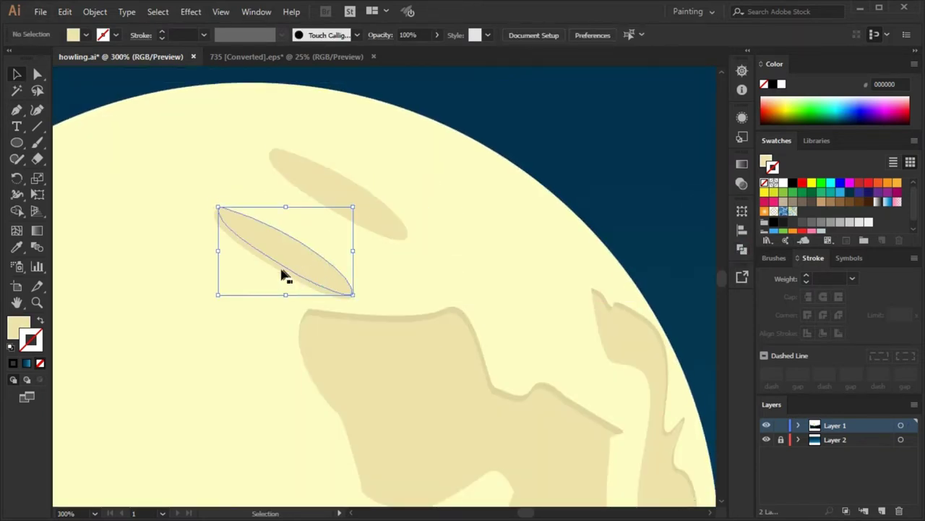
click(20, 245)
click(351, 181)
key(ctrl+0)
key(ctrl+shift+a)
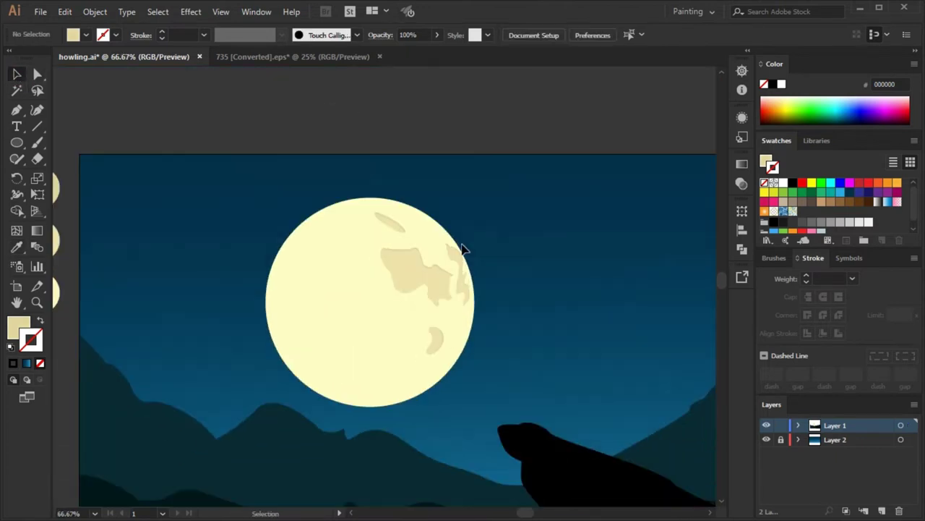
- Zoom in and start tracing a large crater down the moon's left edge
key(ctrl+plus)
key(ctrl+plus)
click(16, 110)
click(302, 165)
drag(268, 190, 261, 188)
mouse_move(247, 226)
mouse_down()
mouse_move(244, 244)
mouse_move(215, 265)
mouse_move(206, 302)
mouse_up()
click(219, 248)
mouse_move(203, 347)
mouse_down()
mouse_move(227, 341)
mouse_move(228, 310)
mouse_up()
- Complete the large crater's lower boundary and curve it back to its start
mouse_move(241, 386)
mouse_down()
mouse_move(238, 376)
mouse_move(253, 417)
mouse_move(292, 461)
mouse_up()
click(292, 450)
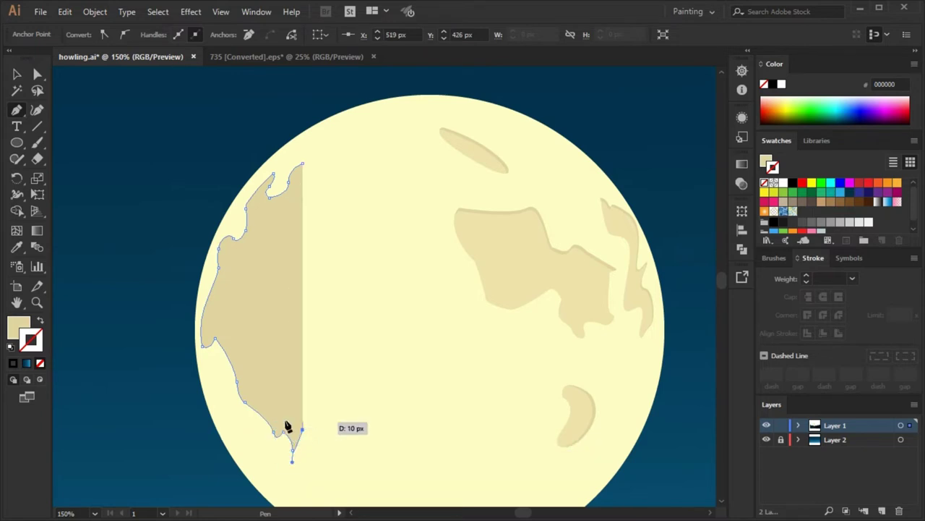
click(302, 430)
drag(344, 421, 359, 443)
drag(410, 345, 436, 332)
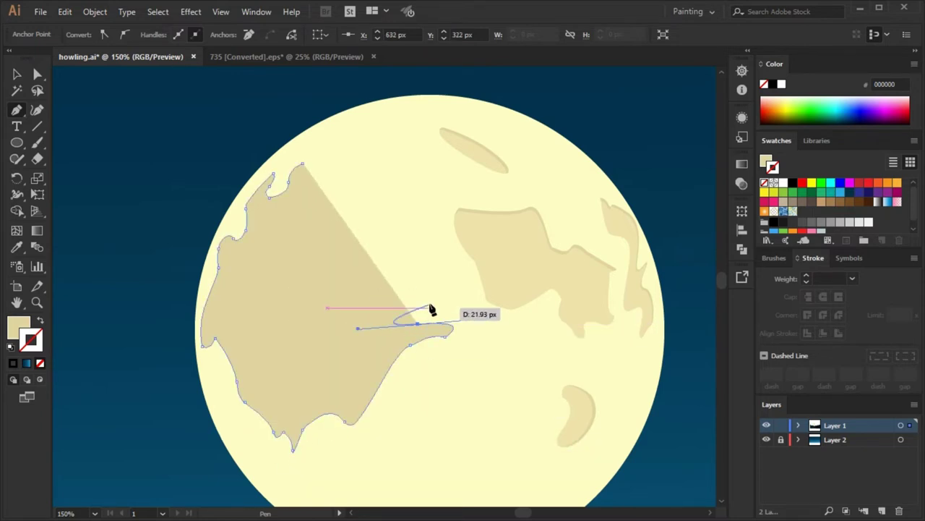
drag(431, 268, 391, 250)
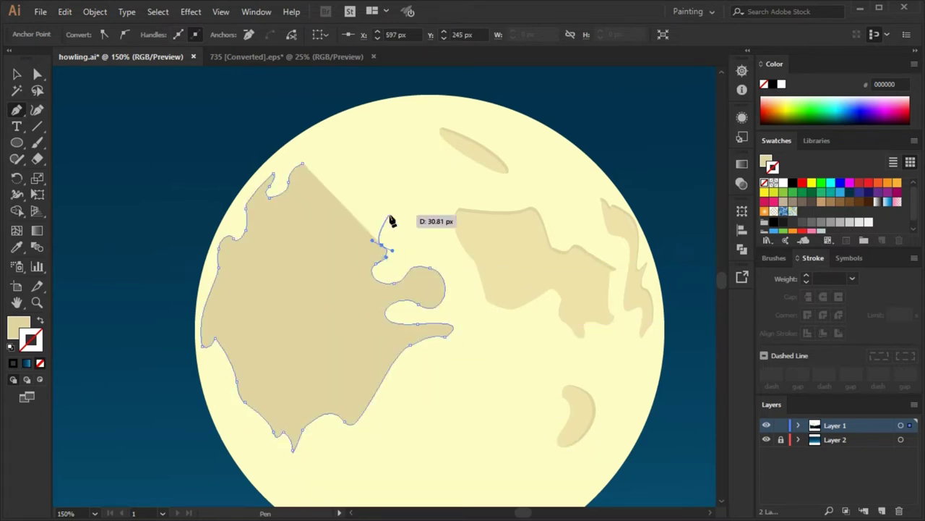
drag(374, 198, 370, 188)
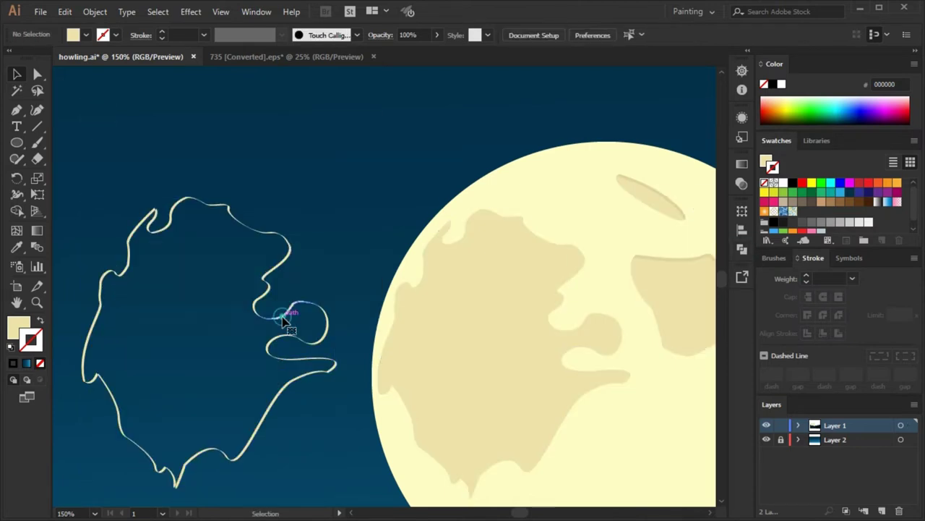
- Delete the stray curved segment and select the leftover outline strokes on the moon
key(Delete)
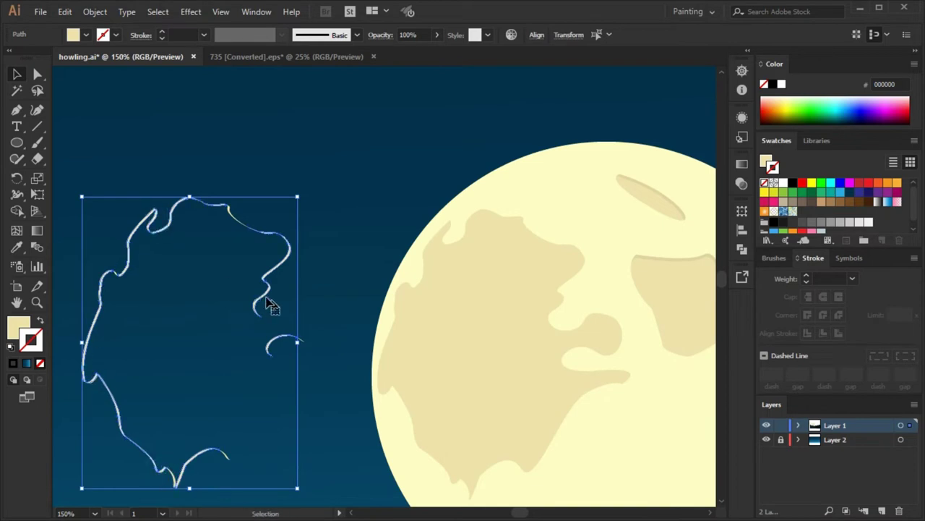
drag(277, 293, 543, 318)
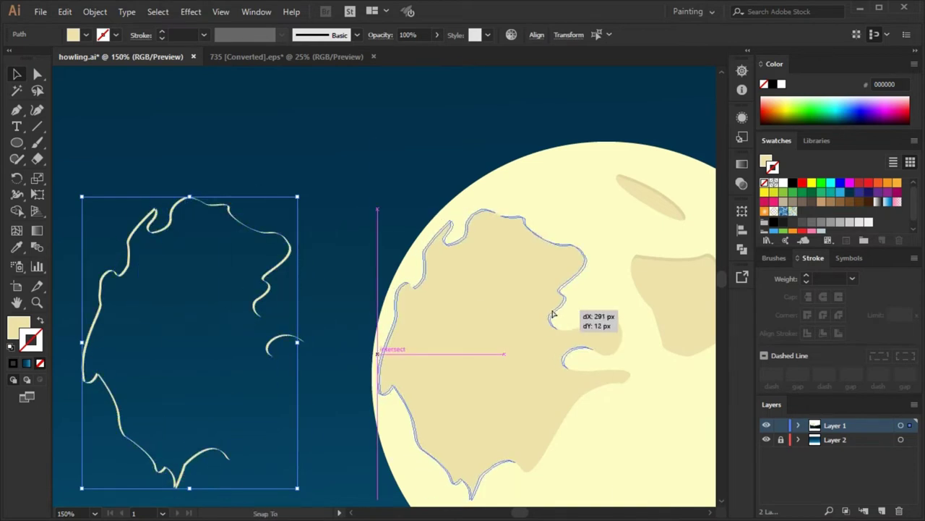
scroll(468, 229, up, 5)
key(a)
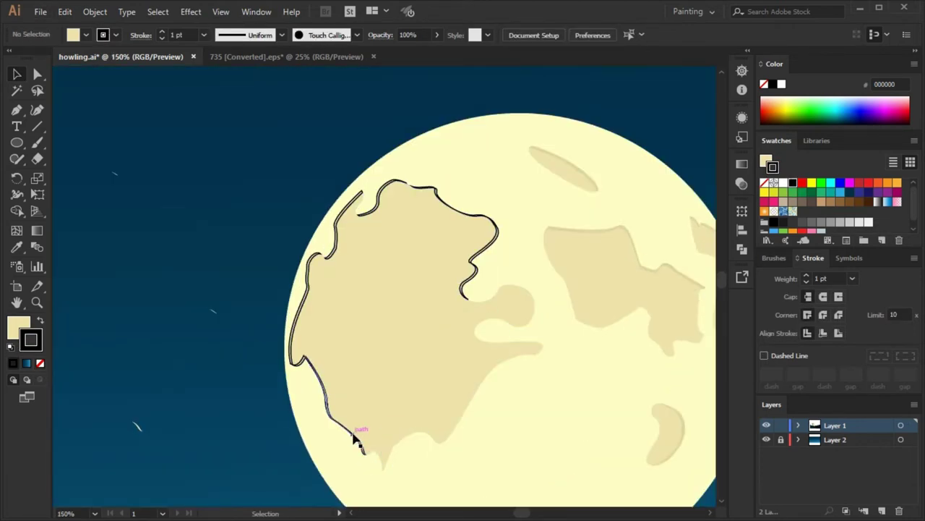
click(303, 289)
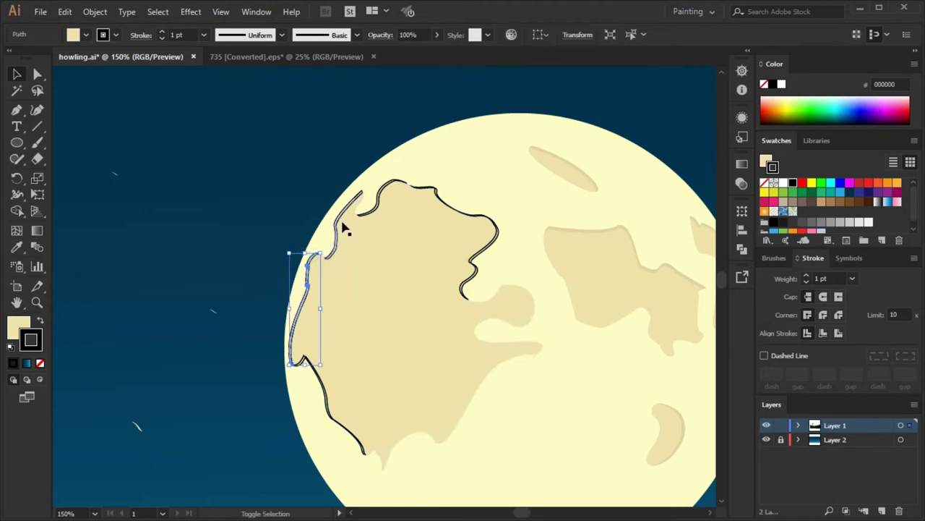
shift+click(500, 235)
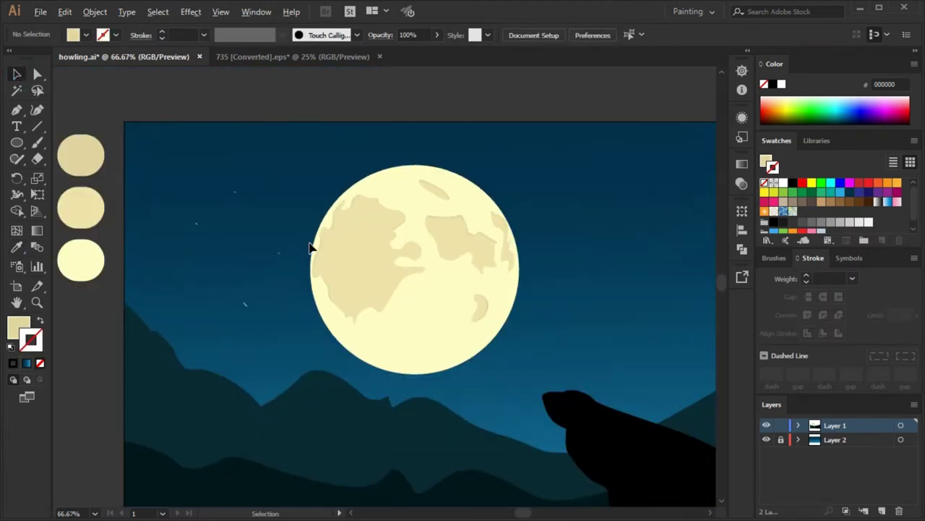
- Zoom out and select only the moon, leaving the cliff unselected
key(ctrl+minus)
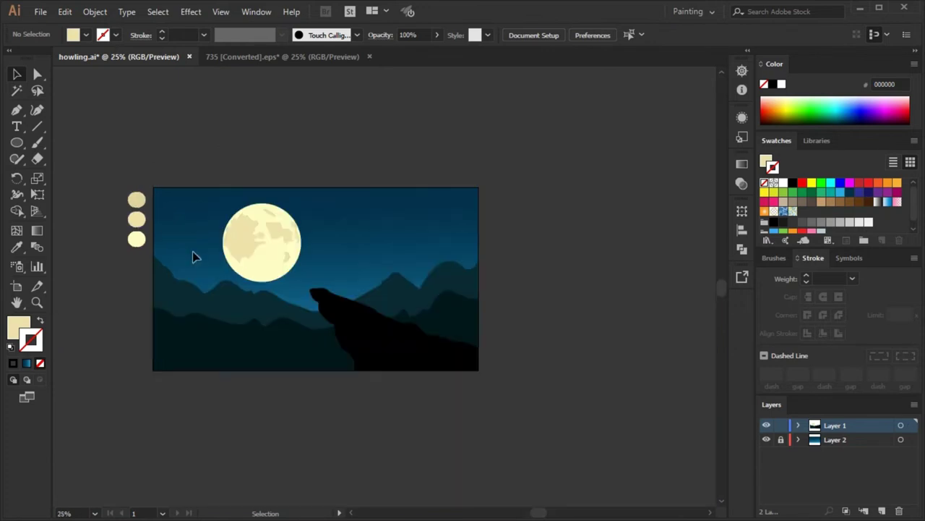
click(302, 250)
shift+click(287, 267)
shift+click(430, 346)
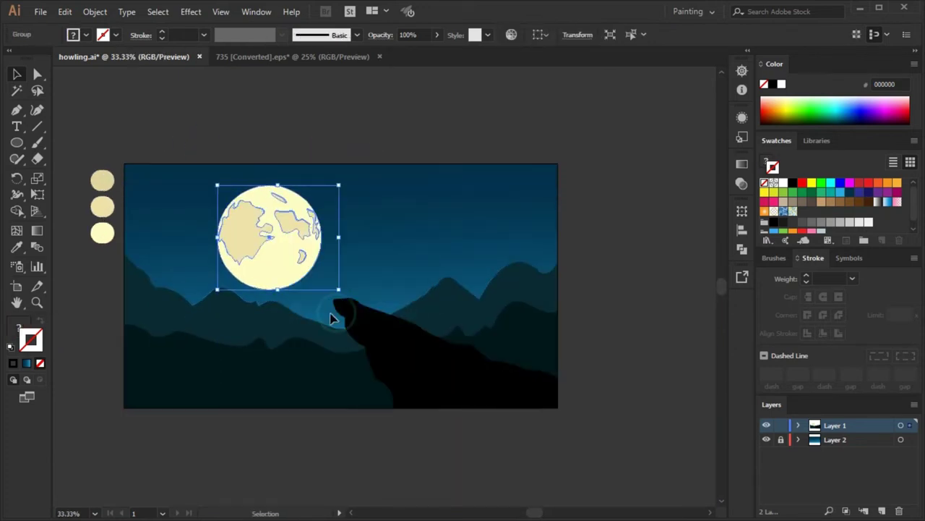
key(ctrl+1)
key(ctrl+shift+a)
key(b)
key(v)
key(ctrl+minus)
key(ctrl+minus)
- Move the moon up to the top centre of the night sky
click(319, 251)
shift+click(477, 382)
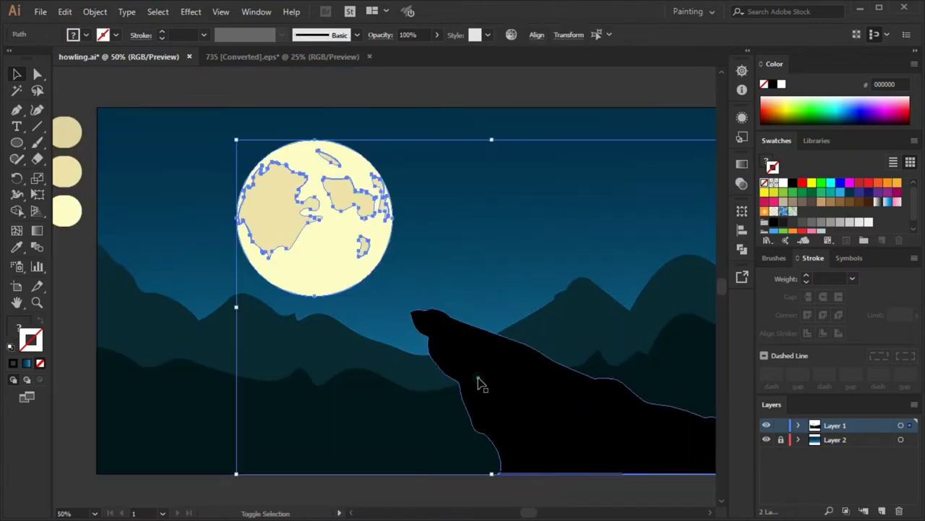
drag(296, 238, 499, 188)
click(237, 488)
scroll(315, 426, down, 2)
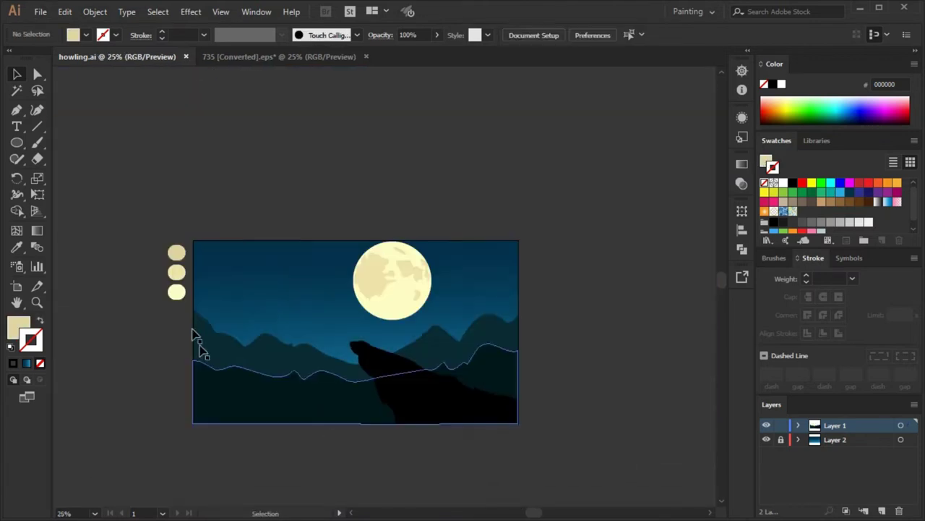
scroll(386, 340, up, 2)
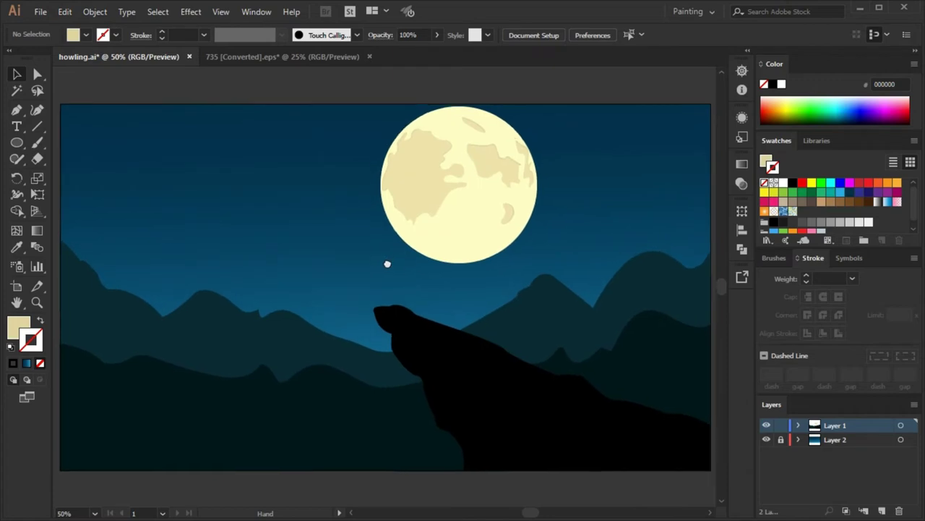
- Select several pine trees in the 735 [Converted].eps tree artwork
click(282, 57)
click(351, 216)
shift+click(454, 217)
- Carry the selected pine tree groups from 735 EPS into howling.ai and scale them down
shift+click(561, 217)
shift+click(543, 340)
shift+click(367, 372)
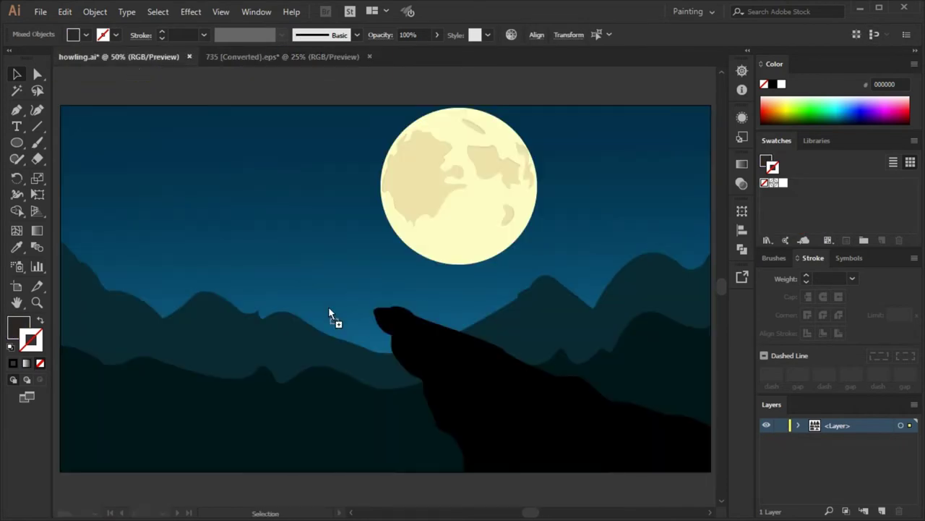
drag(368, 372, 328, 306)
mouse_move(661, 72)
mouse_down()
mouse_move(510, 230)
mouse_move(406, 255)
mouse_up()
drag(295, 306, 273, 208)
- Move a pine to the right edge and send it behind the rock
click(180, 394)
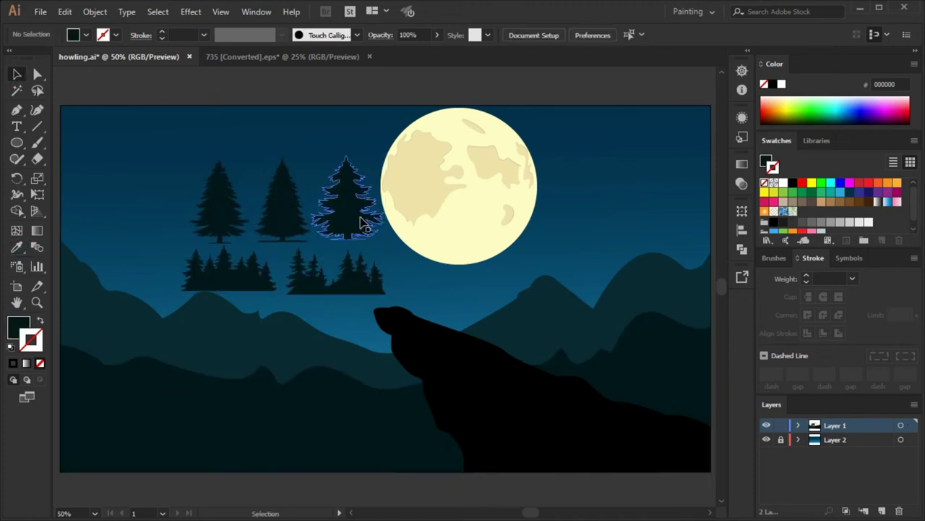
drag(714, 454, 704, 445)
right_click(646, 423)
click(809, 358)
mouse_move(830, 508)
mouse_down()
mouse_move(500, 487)
mouse_move(848, 462)
mouse_up()
- Give the right-edge tree a dark fill
click(687, 405)
double_click(18, 327)
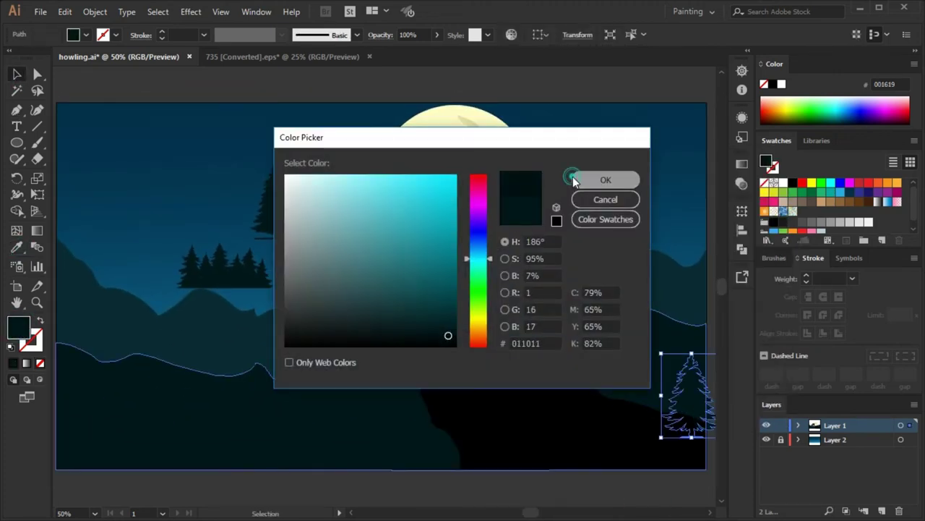
click(573, 180)
double_click(19, 326)
click(605, 179)
- Move the small tree group down onto the hills with a 000202 fill
click(281, 202)
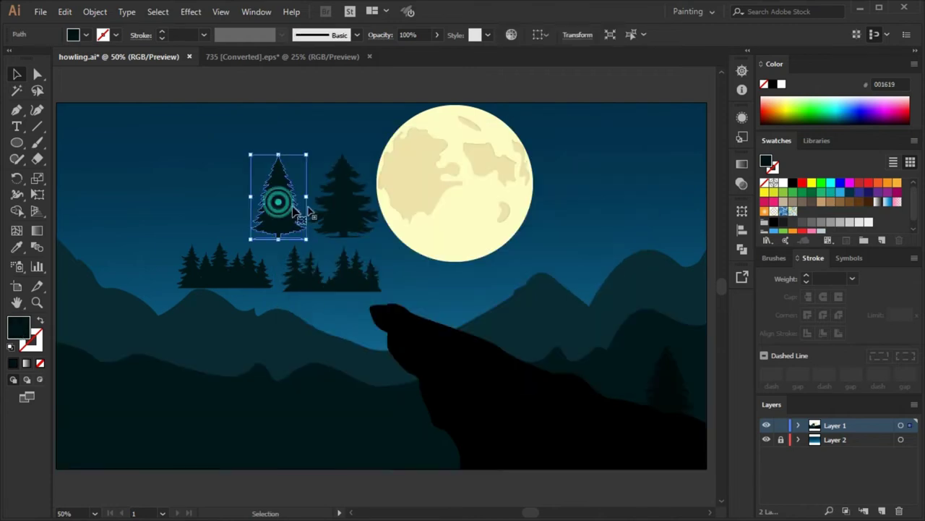
drag(331, 269, 352, 419)
double_click(18, 327)
key(Return)
click(523, 80)
mouse_move(340, 206)
mouse_down()
mouse_move(290, 405)
mouse_move(302, 408)
mouse_up()
- Select the black trees and match their colour with the Eyedropper
click(278, 202)
shift+click(342, 195)
shift+click(224, 268)
shift+click(291, 394)
key(i)
click(16, 74)
click(361, 87)
- Move sky pines to the lower-right rock and the lower-left edge, enlarging one
drag(278, 233, 667, 423)
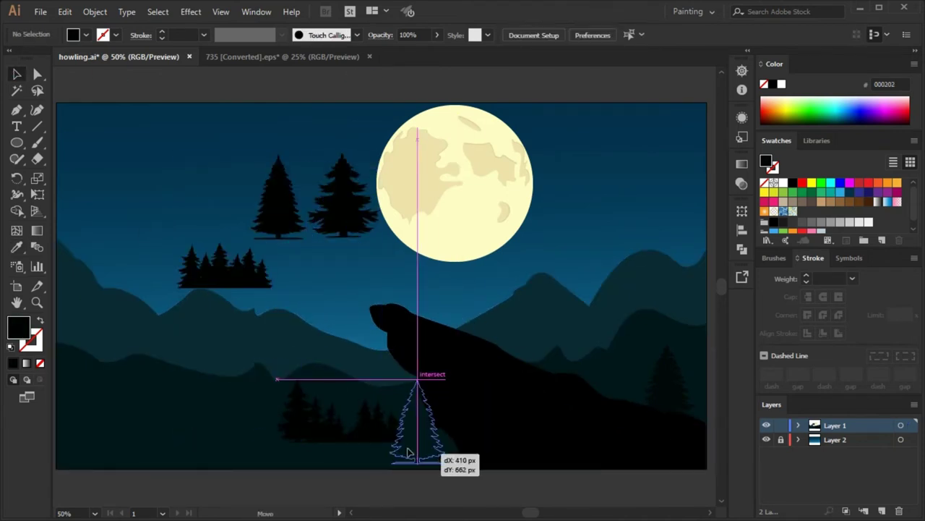
click(188, 145)
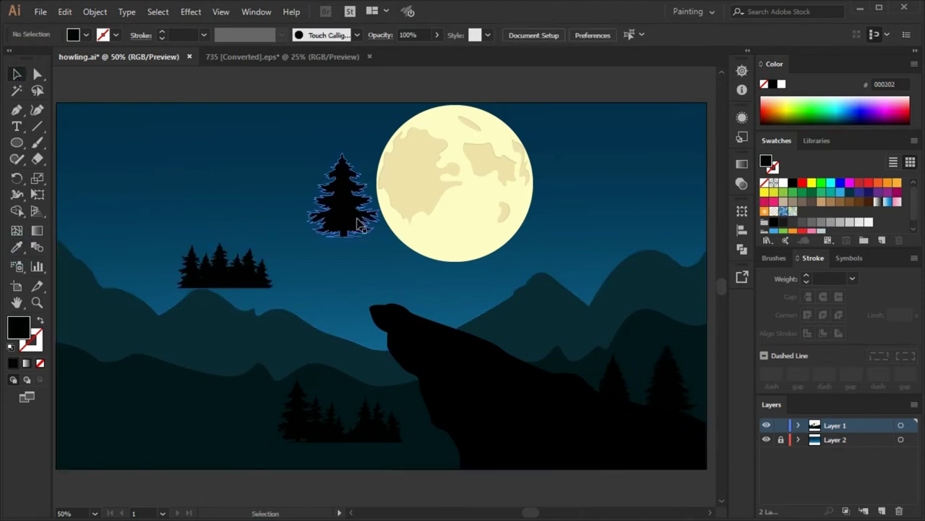
mouse_move(359, 224)
mouse_down()
mouse_move(94, 375)
mouse_move(124, 407)
mouse_up()
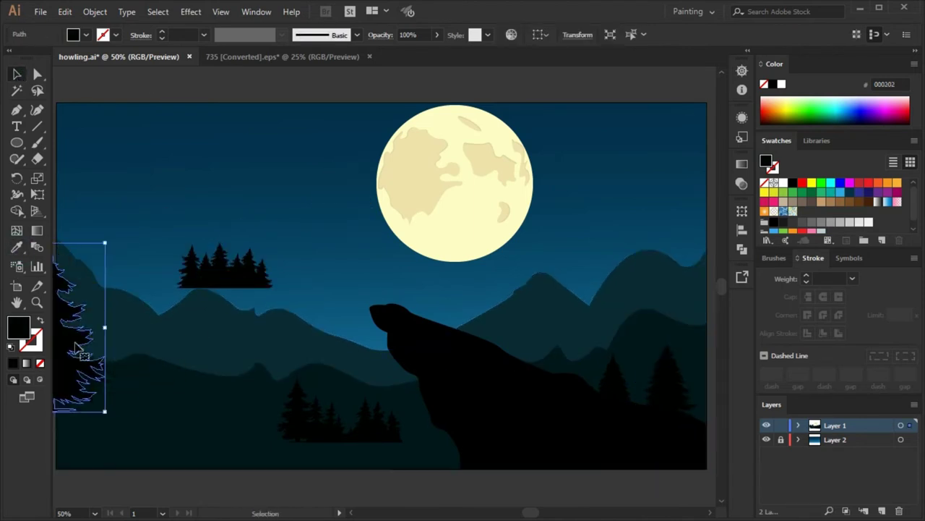
click(178, 496)
- Trim away the part of the lower-left tree outside the artboard with Shape Builder
shift+click(62, 475)
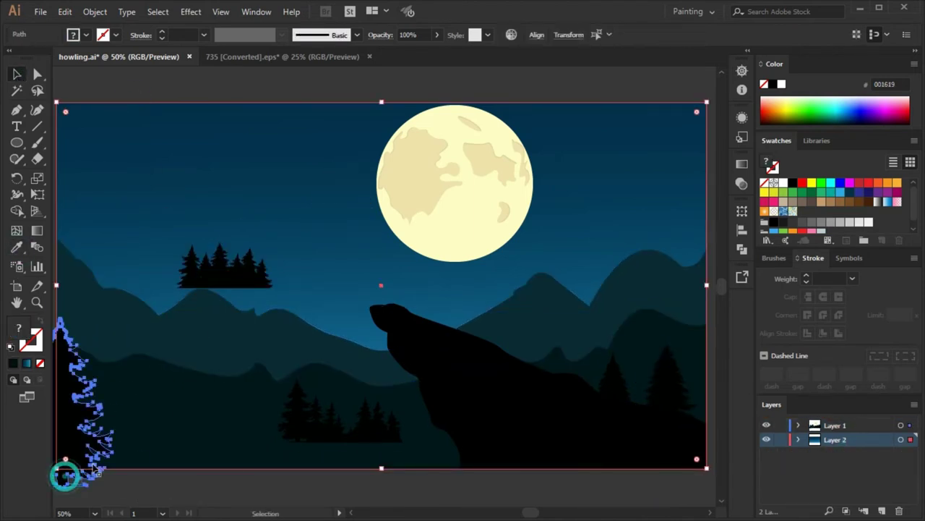
key(shift+m)
drag(70, 486, 254, 482)
key(ctrl+shift+a)
key(v)
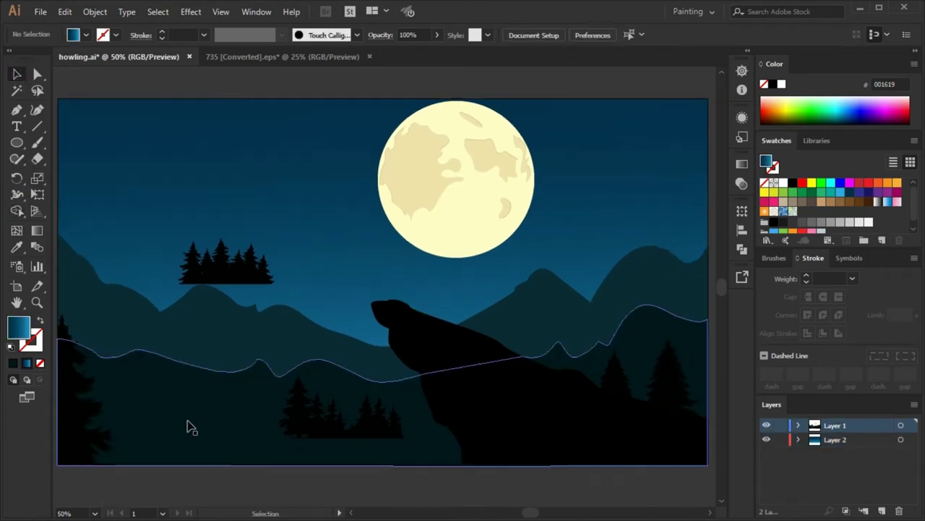
- Arrange the dark tree groups along the lower-left and bottom edges
mouse_move(166, 385)
mouse_down()
mouse_move(173, 455)
mouse_move(142, 436)
mouse_up()
click(282, 490)
drag(312, 432, 309, 461)
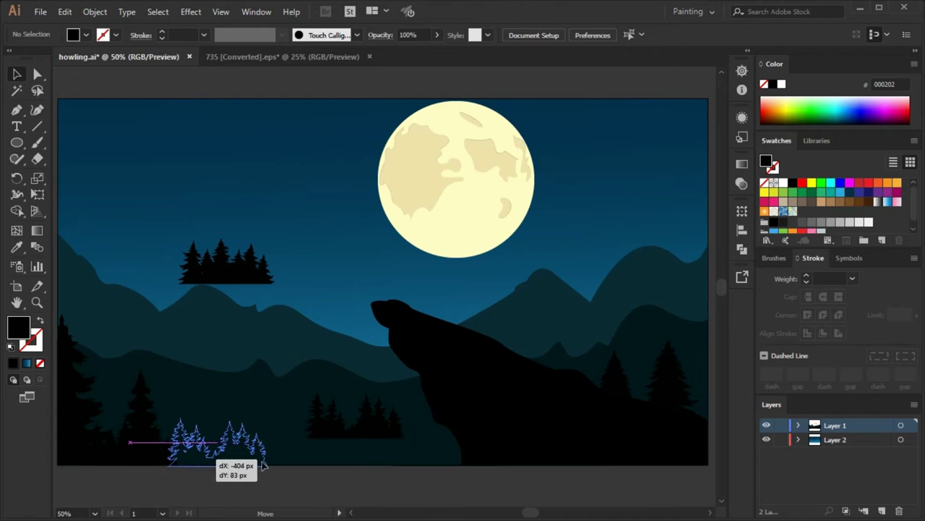
click(382, 483)
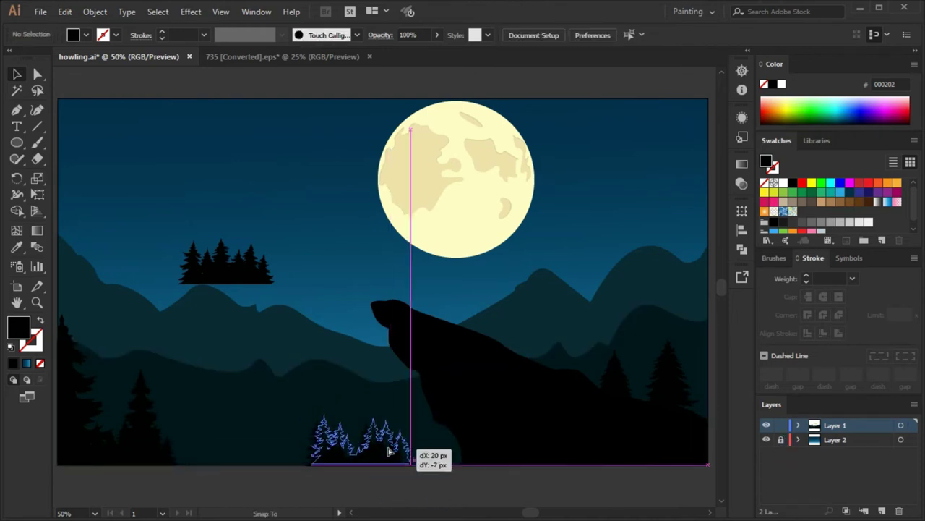
drag(388, 451, 289, 456)
click(304, 475)
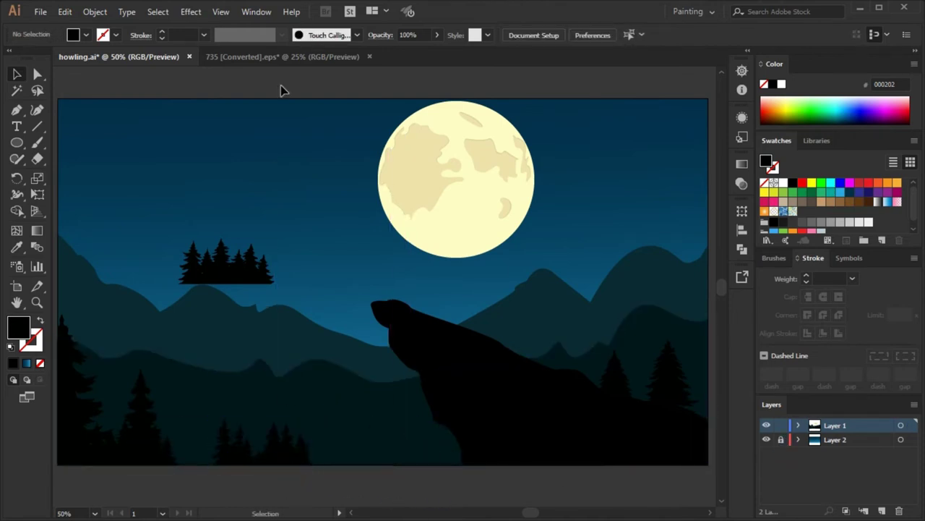
- Bring the bottom two tree rows from the tree artwork and place them near the bottom left
click(282, 57)
mouse_move(521, 458)
mouse_down()
mouse_move(215, 78)
mouse_move(281, 253)
mouse_move(303, 443)
mouse_up()
click(267, 101)
mouse_move(161, 404)
mouse_down()
mouse_move(273, 449)
mouse_move(272, 423)
mouse_up()
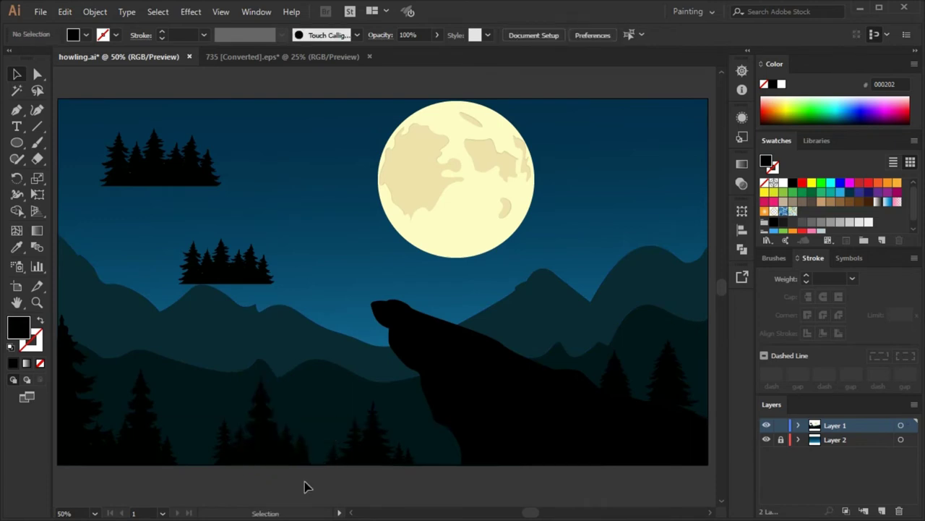
drag(195, 452, 195, 452)
drag(195, 404, 232, 398)
key(ctrl+z)
- Place more tree copies along the bottom and near the cliff base
drag(289, 420, 249, 410)
click(221, 254)
drag(363, 441, 407, 413)
click(444, 507)
- Spread tree copies from the far left to the middle and position a large pine on the left hills
mouse_move(325, 443)
mouse_down()
mouse_move(329, 434)
mouse_move(289, 462)
mouse_up()
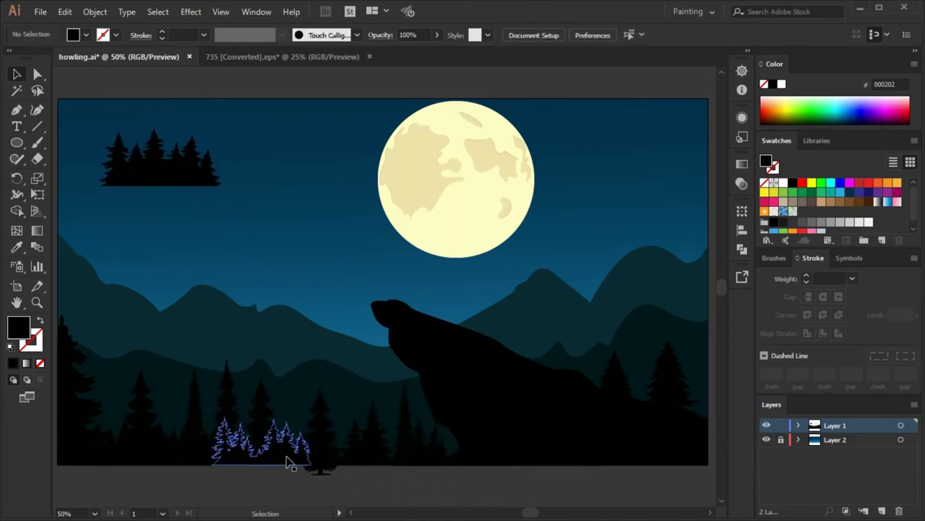
drag(179, 452, 118, 443)
drag(114, 469, 355, 452)
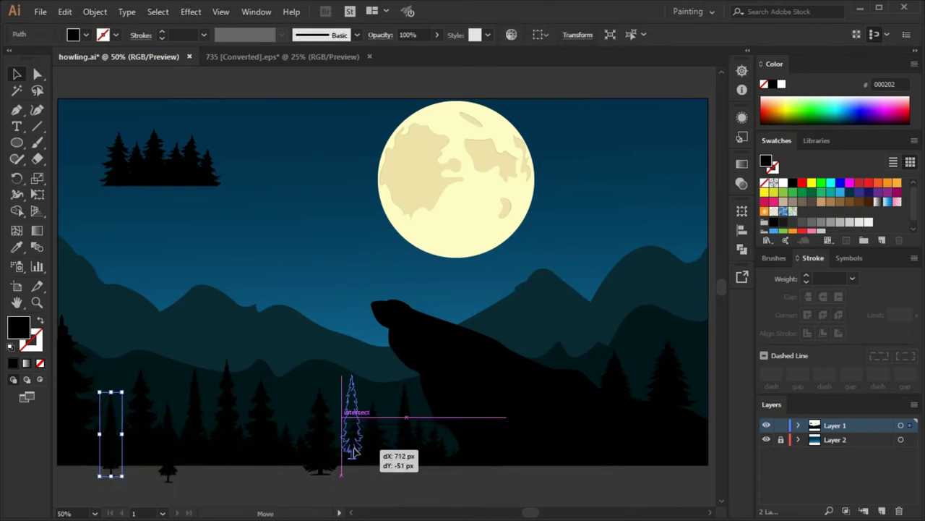
drag(299, 436, 297, 435)
click(371, 492)
mouse_move(350, 504)
mouse_down()
mouse_move(102, 404)
mouse_move(192, 418)
mouse_move(654, 394)
mouse_up()
right_click(640, 336)
click(502, 359)
- Recolor the large pine to dark teal 011413 and nudge it slightly left
double_click(18, 327)
click(604, 180)
double_click(21, 327)
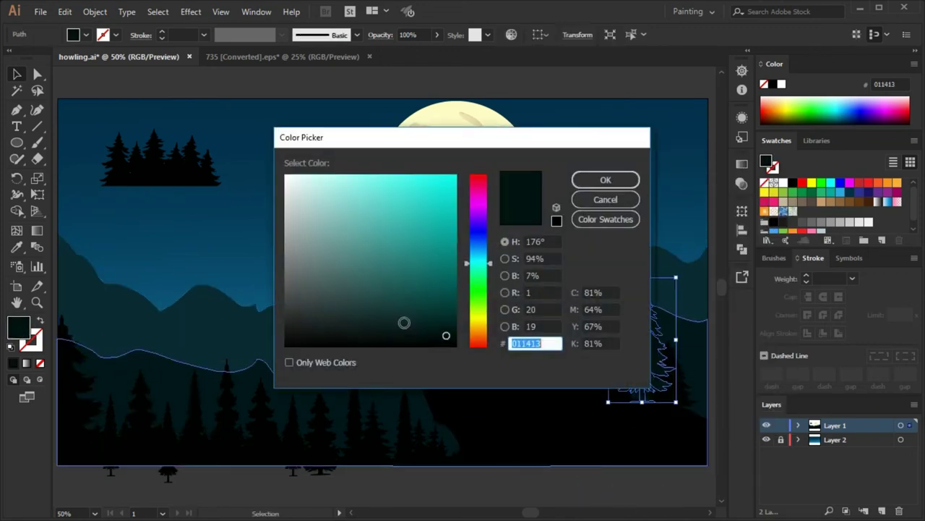
click(604, 180)
drag(653, 382, 626, 390)
right_click(542, 414)
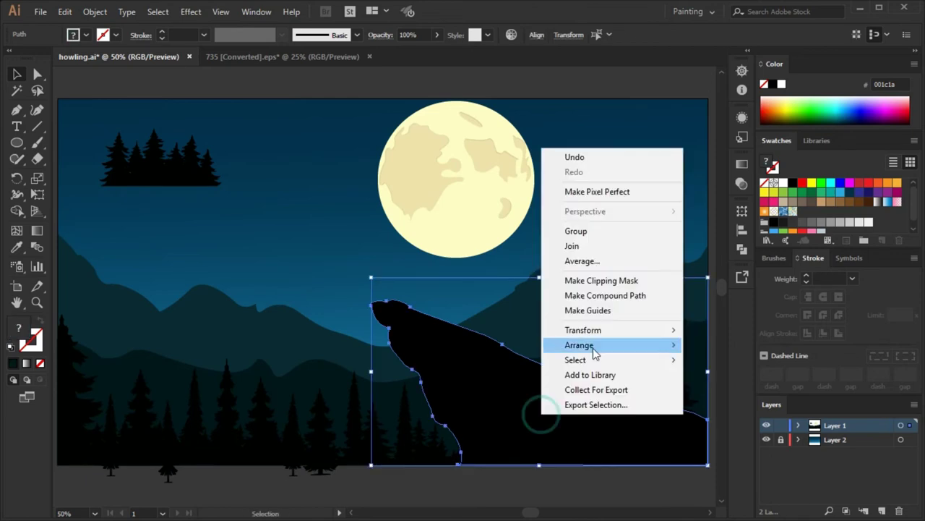
click(446, 484)
- Move a thin tree onto the left hills and fill it with #011314
drag(167, 441, 179, 365)
key(i)
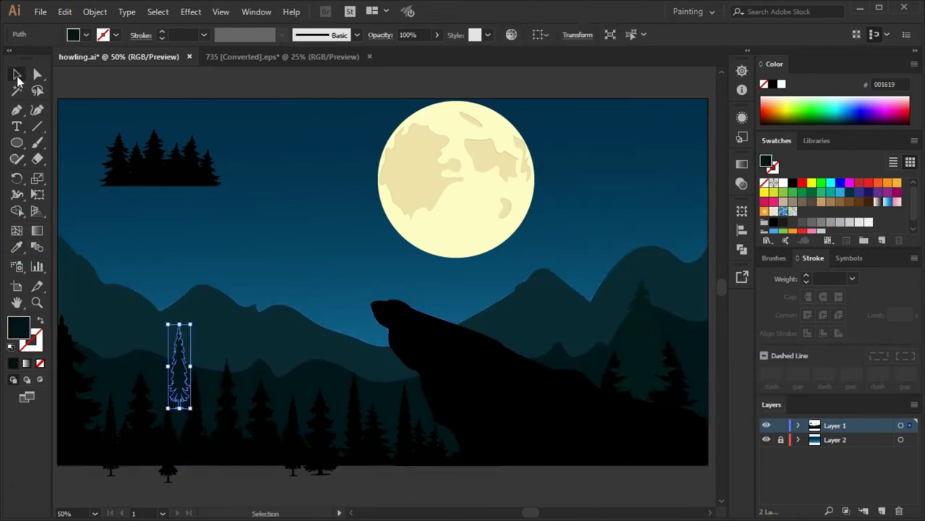
click(180, 379)
double_click(18, 328)
click(606, 180)
click(186, 377)
click(226, 475)
shift+click(183, 350)
- Send the thin tree behind the hills and set pines on the left and right ridges
right_click(227, 329)
click(405, 295)
drag(236, 414, 196, 381)
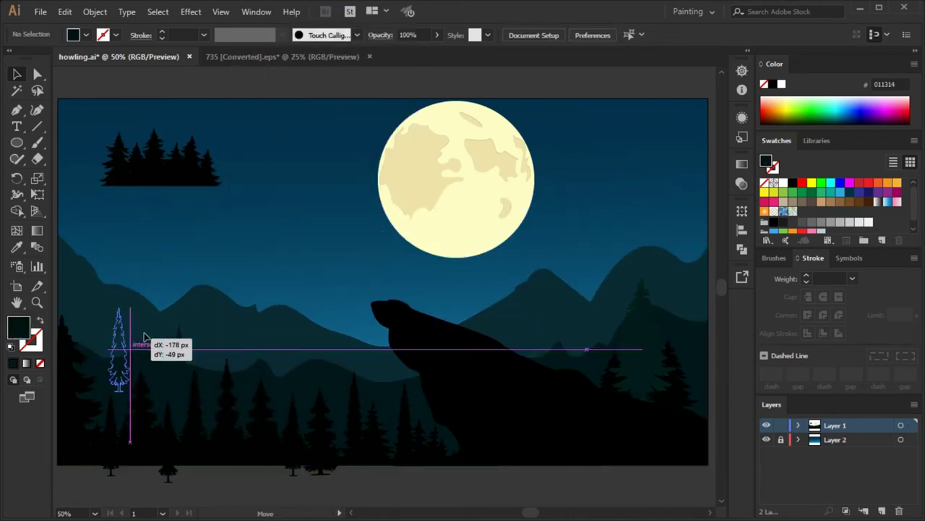
drag(145, 337, 140, 340)
click(123, 338)
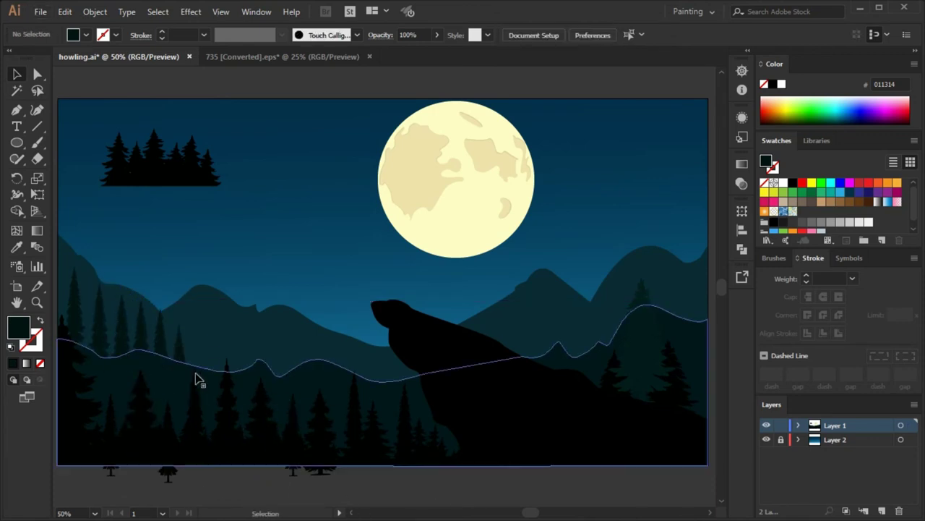
mouse_move(659, 320)
mouse_down()
mouse_move(636, 327)
mouse_move(654, 310)
mouse_up()
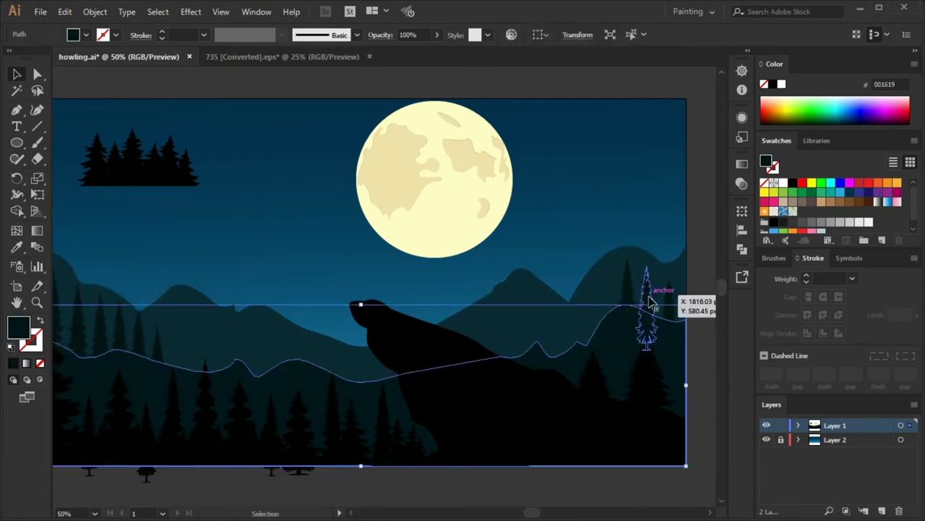
key(ctrl+shift+a)
scroll(636, 421, down, 1)
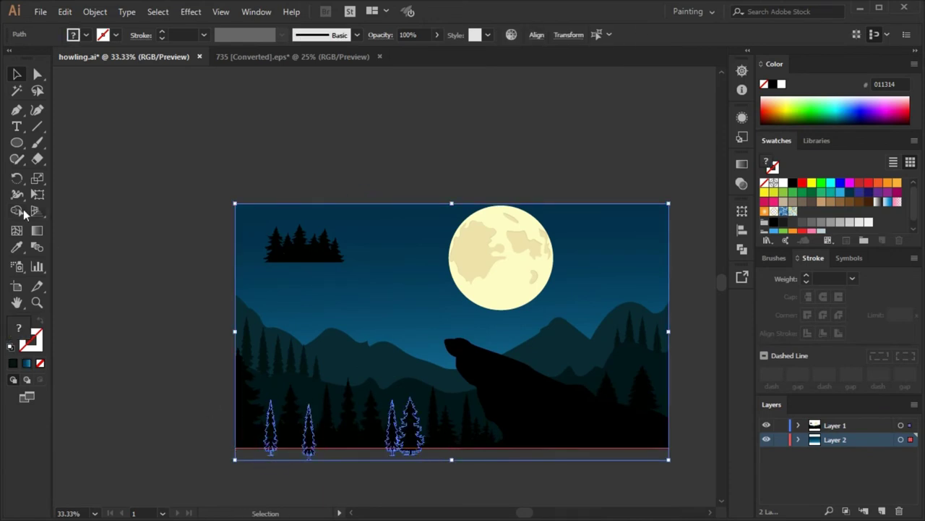
- Alt-drag a pine copy into the forest and place it farther right among the trees
scroll(394, 466, up, 2)
key(shift+m)
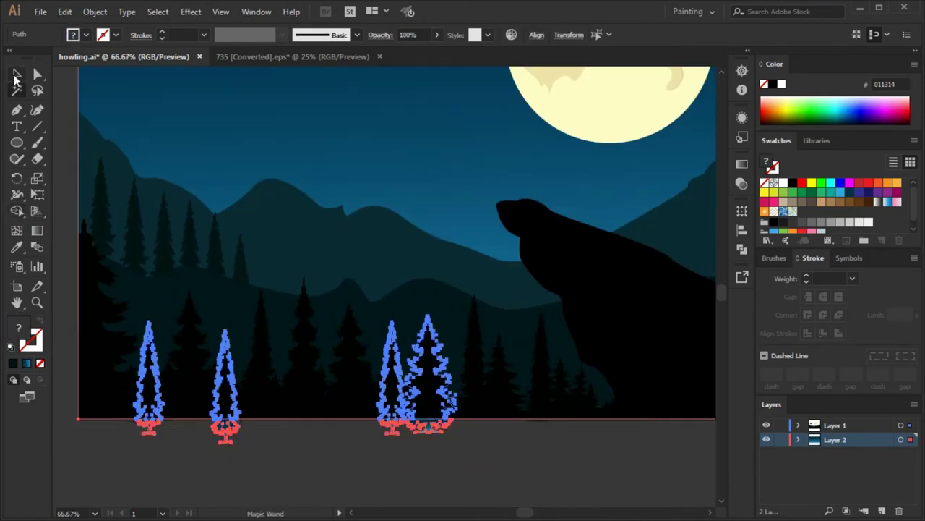
click(16, 75)
click(394, 431)
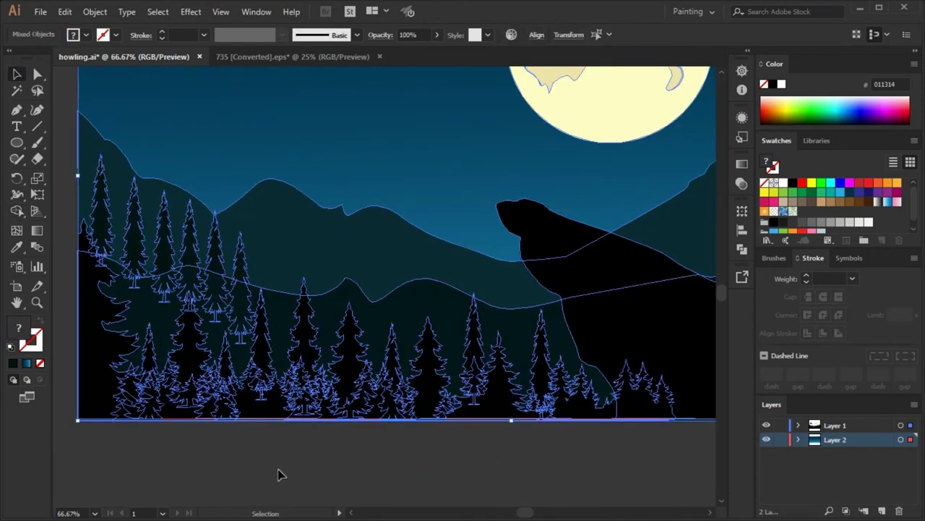
click(475, 444)
scroll(397, 454, left, 3)
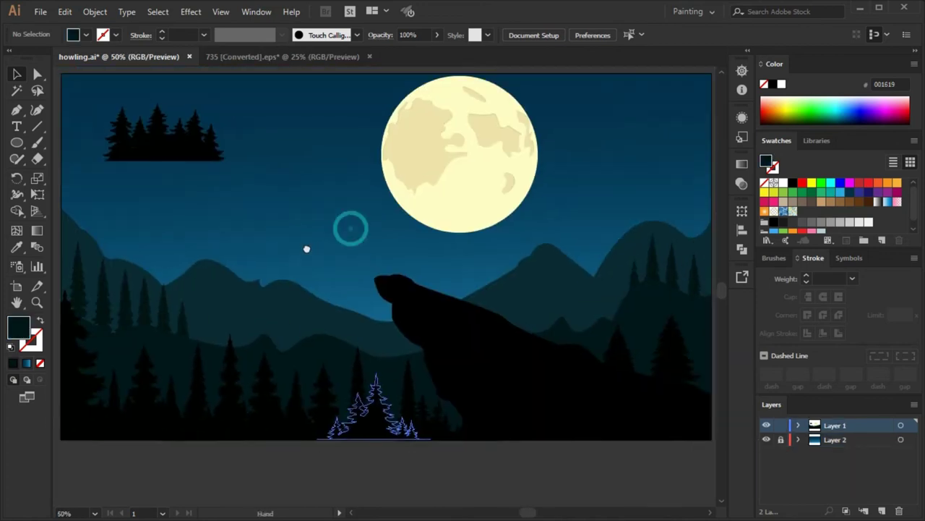
drag(361, 405, 236, 373)
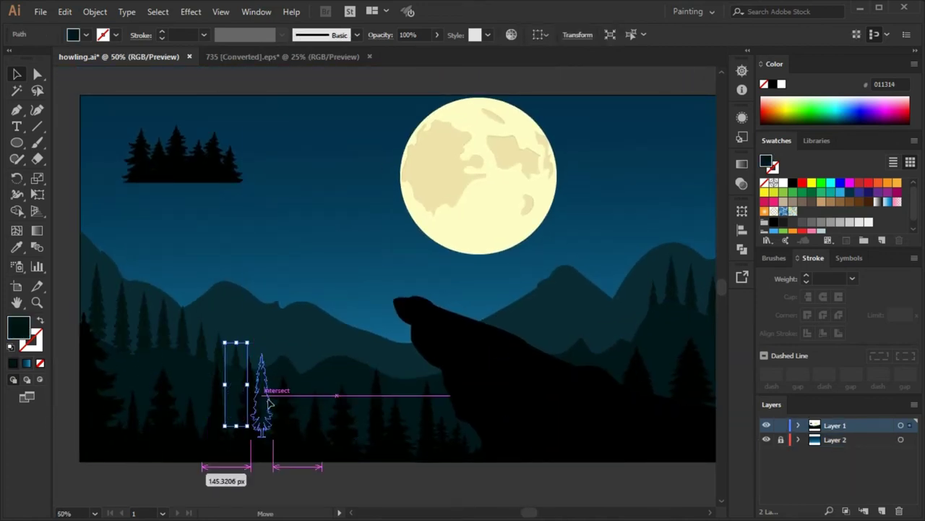
mouse_move(237, 373)
mouse_down()
mouse_move(275, 374)
mouse_move(310, 340)
mouse_up()
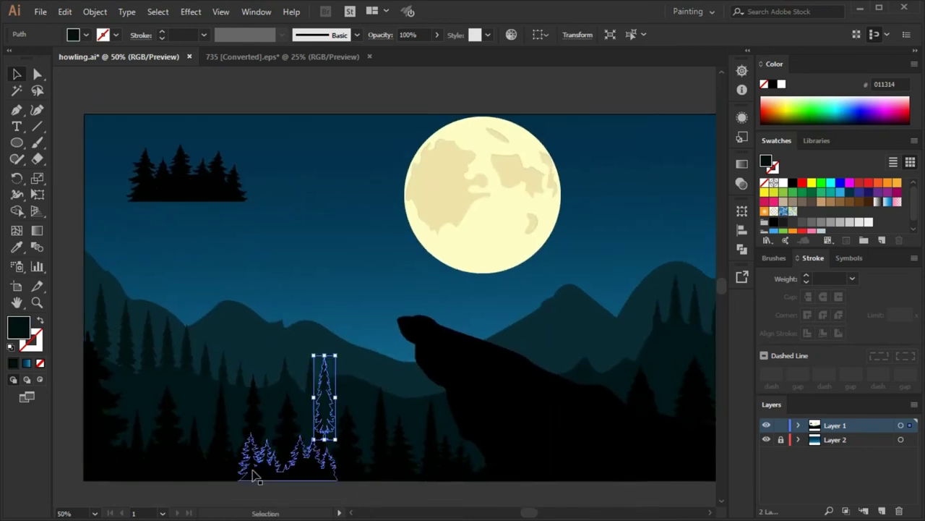
- Delete the spare tree cluster in the sky and shift the moon slightly left
drag(253, 476, 185, 200)
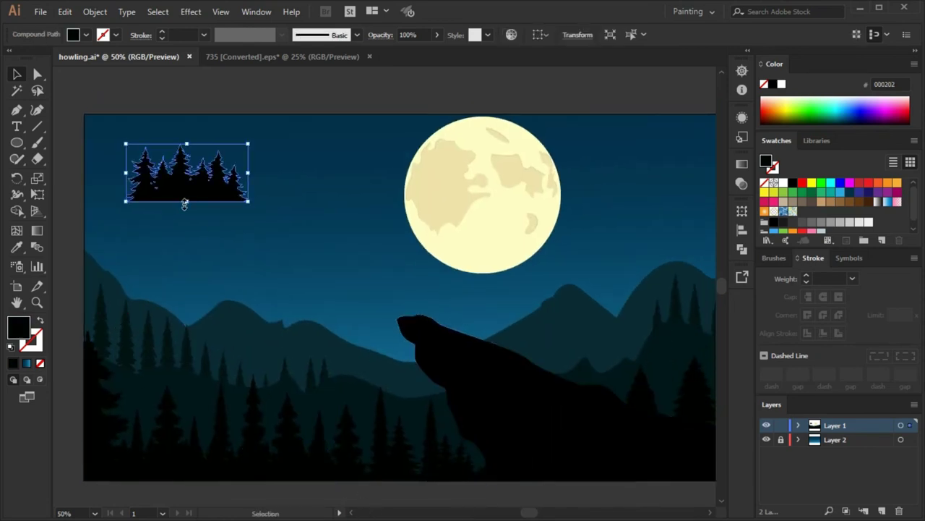
key(Delete)
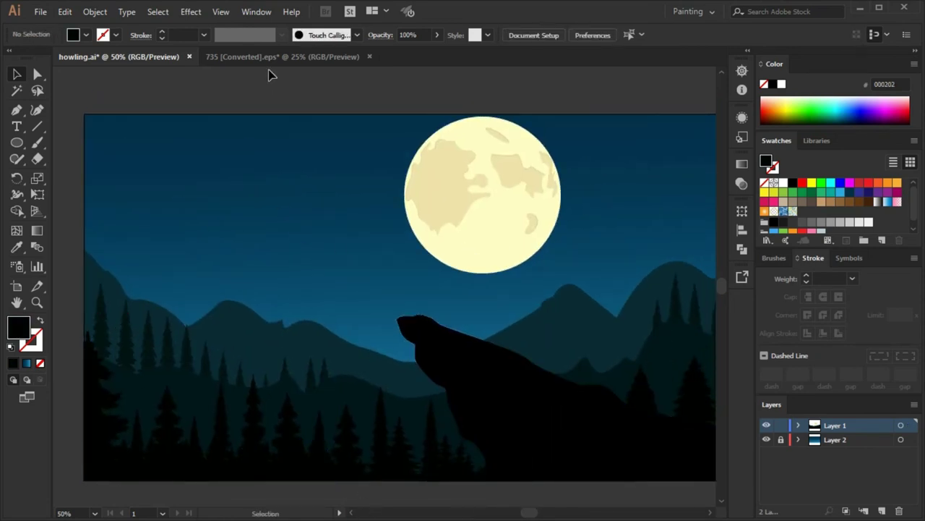
drag(407, 227, 388, 233)
- Draw a small white star circle and resize it to 12 px
click(443, 86)
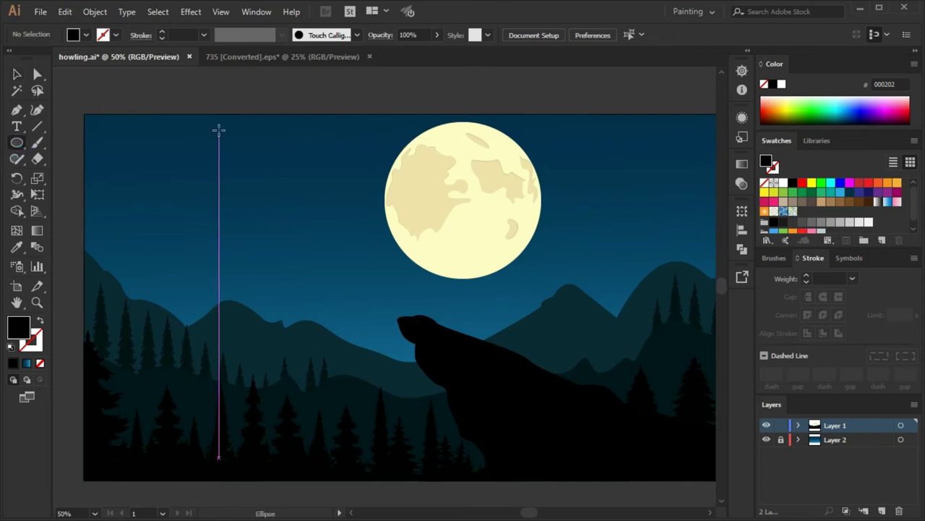
key(v)
scroll(225, 136, up, 2)
drag(224, 134, 268, 177)
scroll(185, 131, up, 2)
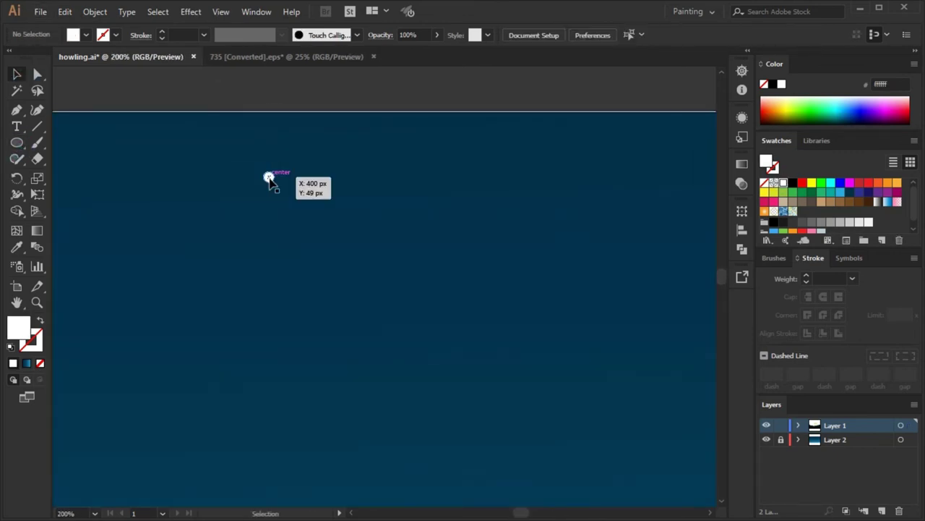
scroll(281, 155, down, 5)
click(347, 124)
scroll(231, 134, down, 4)
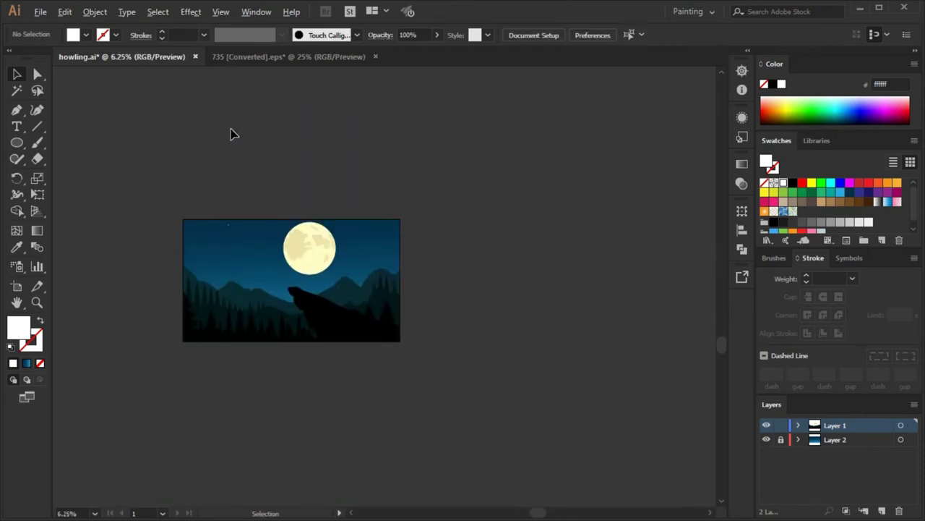
scroll(398, 123, up, 3)
click(196, 146)
scroll(203, 196, up, 7)
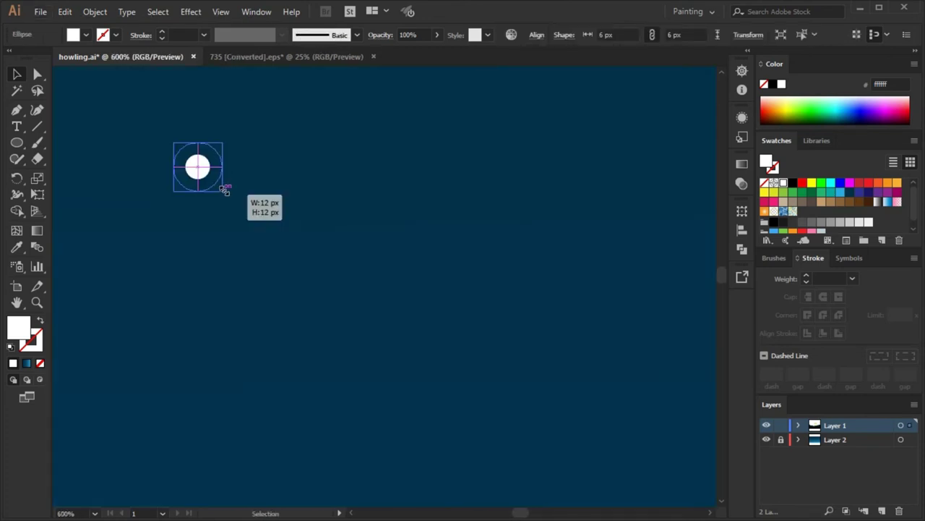
drag(211, 180, 225, 190)
scroll(225, 189, down, 8)
scroll(307, 244, up, 2)
- Set the star's opacity to 74%
click(741, 182)
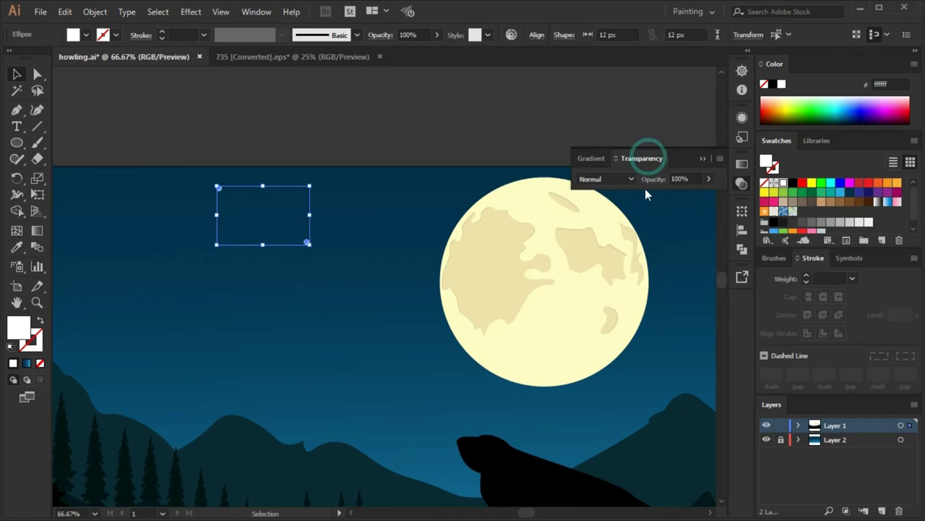
click(568, 168)
scroll(275, 184, down, 1)
click(233, 171)
click(742, 164)
click(641, 158)
drag(708, 179, 695, 197)
click(321, 191)
click(234, 173)
- Alt-drag star copies across the sky around the moon and to the right
drag(229, 217, 263, 232)
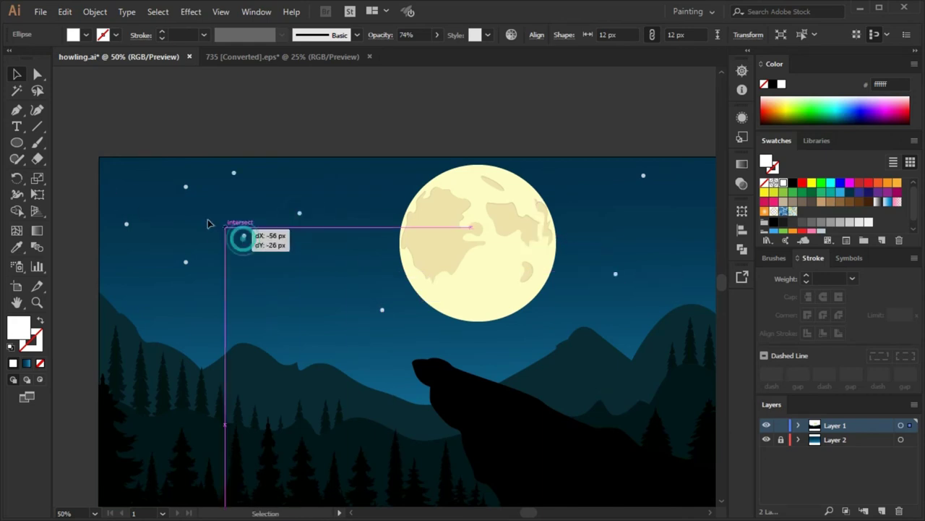
drag(209, 225, 615, 213)
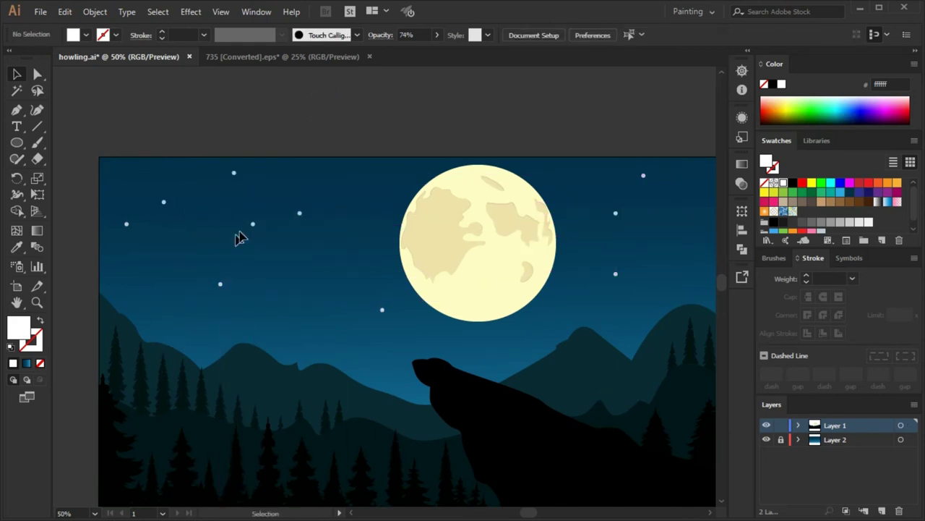
drag(697, 241, 697, 241)
drag(325, 233, 329, 237)
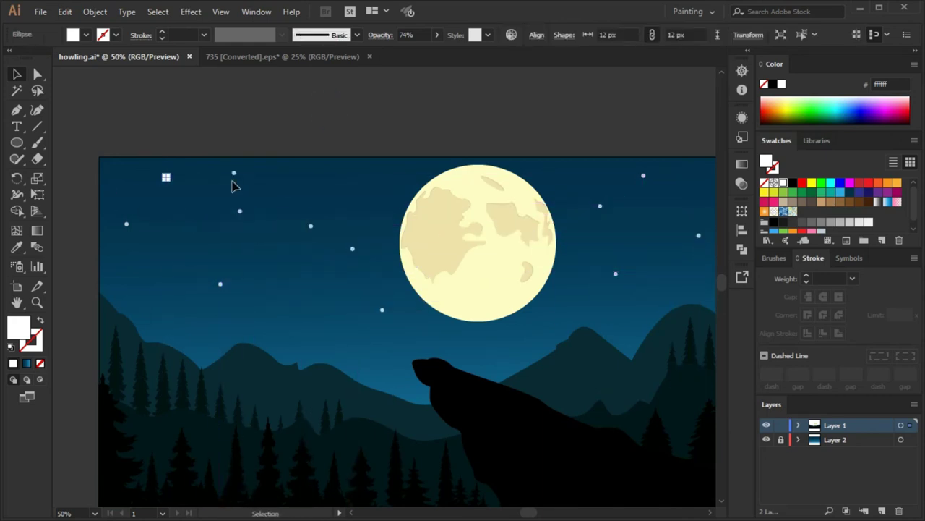
click(352, 249)
key(ctrl+plus)
key(ctrl+plus)
key(ctrl+plus)
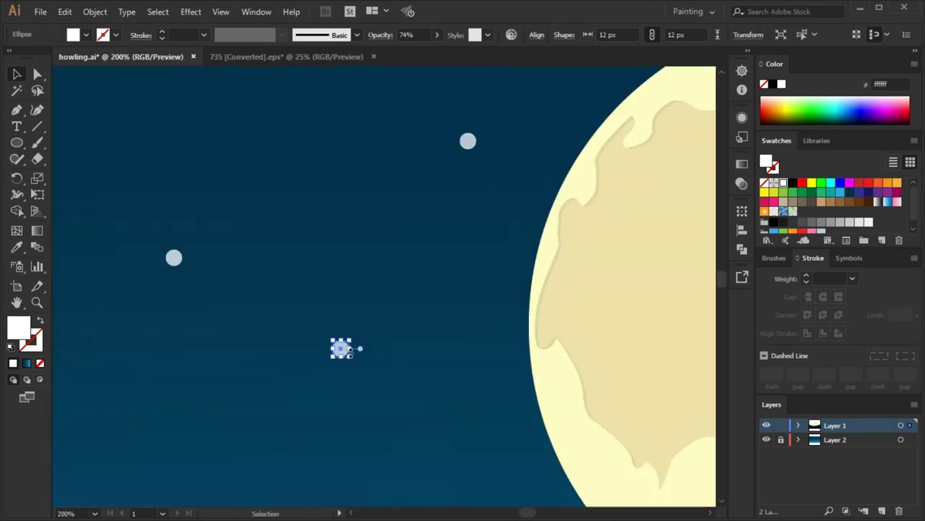
key(ctrl+minus)
key(ctrl+minus)
key(ctrl+minus)
key(ctrl+minus)
key(ctrl+plus)
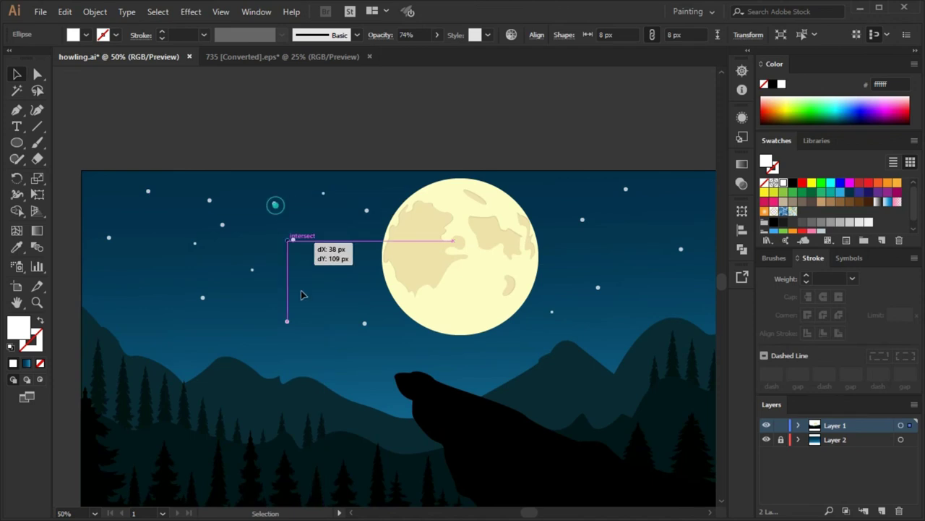
drag(265, 210, 264, 210)
drag(198, 244, 196, 244)
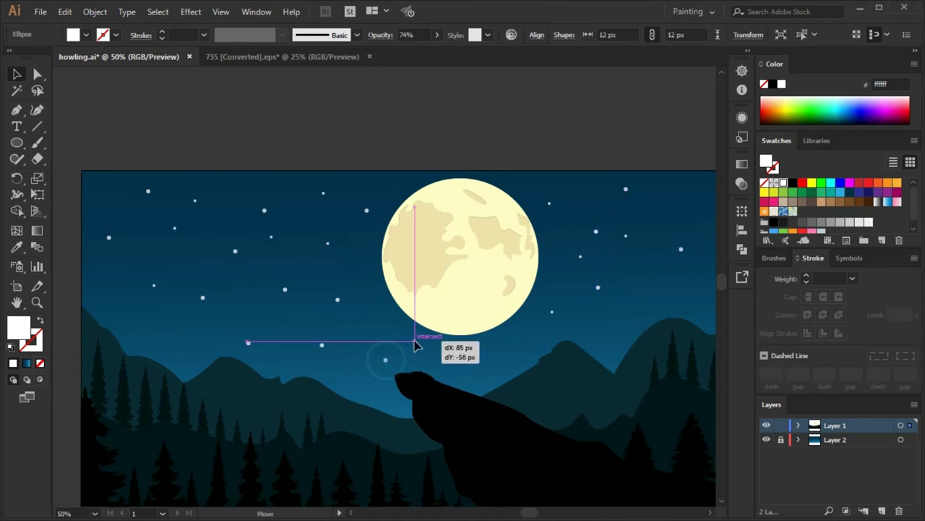
drag(596, 231, 598, 216)
click(506, 147)
scroll(455, 126, down, 2)
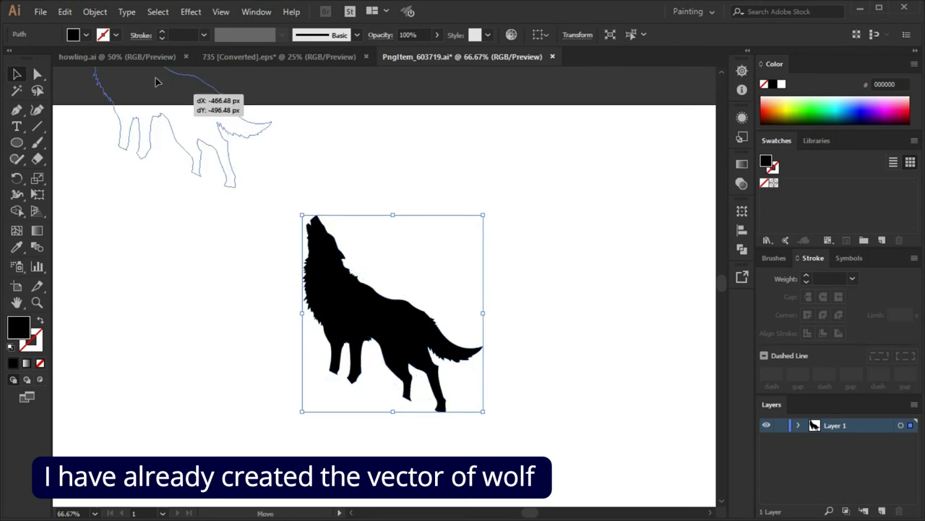
- Bring the wolf silhouette from the PngItem tab into howling.ai
drag(154, 81, 506, 321)
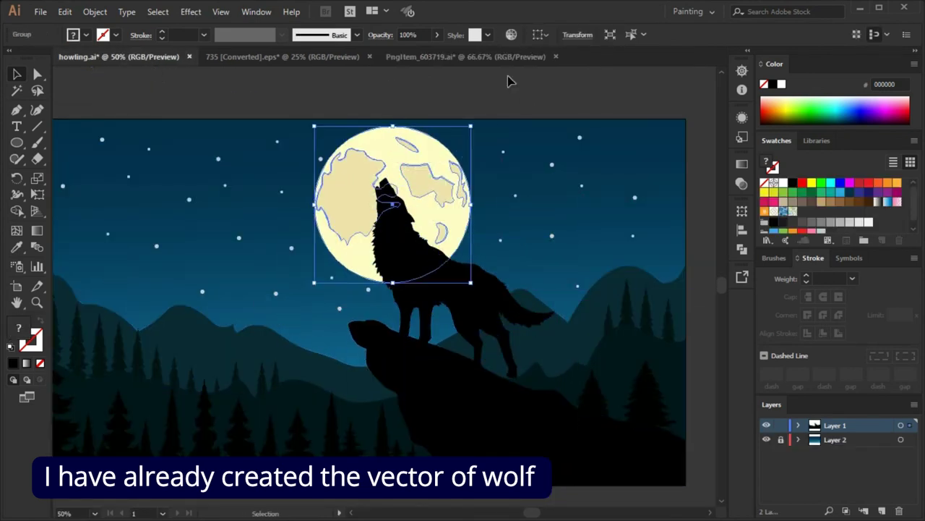
key(ctrl+minus)
key(ctrl+minus)
key(ctrl+plus)
key(ctrl+plus)
key(ctrl+plus)
key(ctrl+a)
click(496, 127)
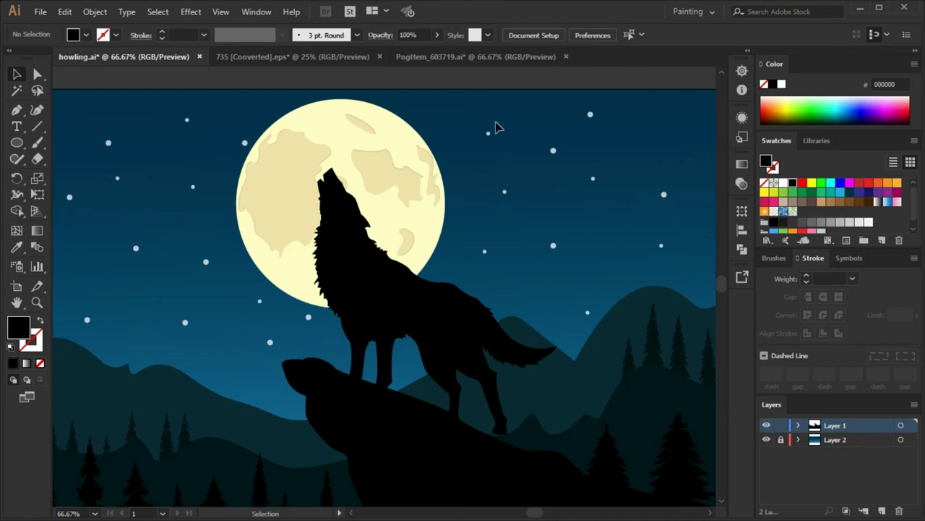
- Move the wolf up onto the cliff edge and tilt it slightly
drag(497, 431, 434, 347)
drag(537, 157, 523, 250)
key(ctrl+shift+a)
click(456, 317)
drag(538, 154, 552, 165)
key(ctrl+shift+a)
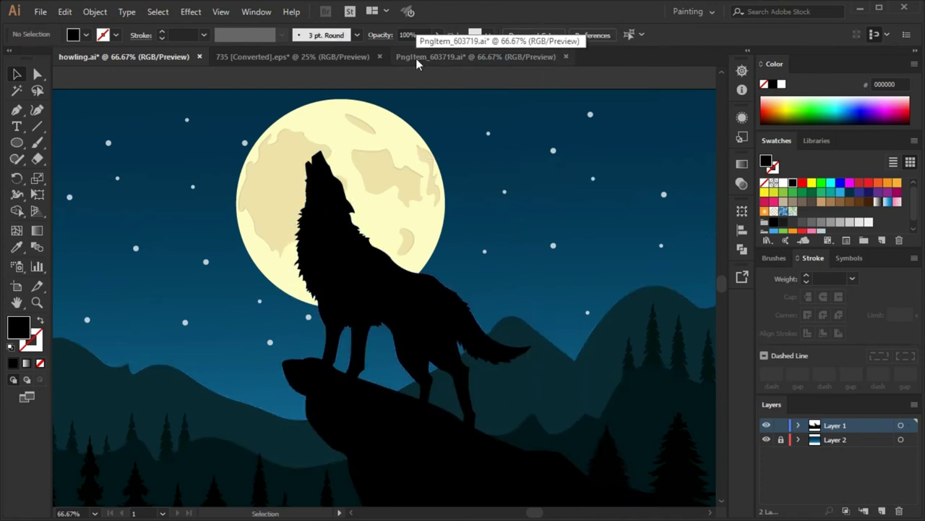
- Zoom out to review the wolf and moon in the whole scene
click(479, 336)
click(630, 258)
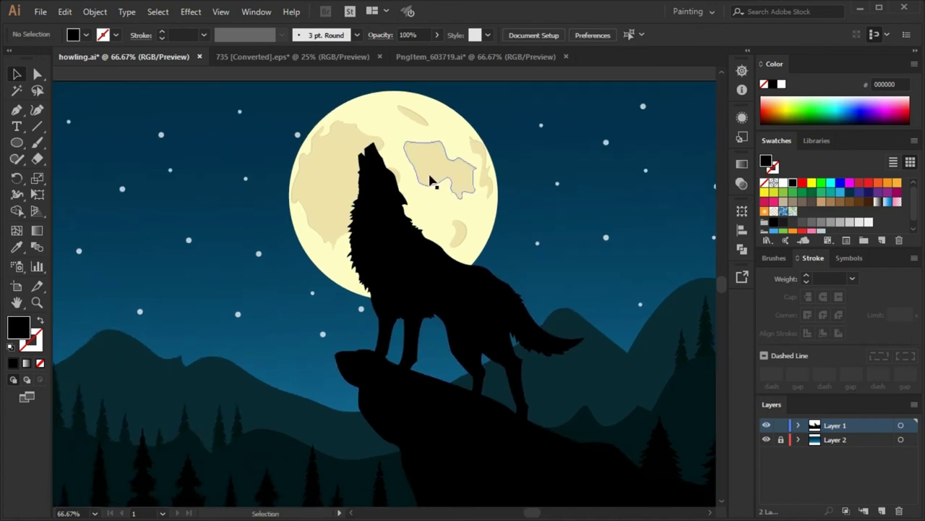
key(ctrl+minus)
click(427, 166)
click(421, 92)
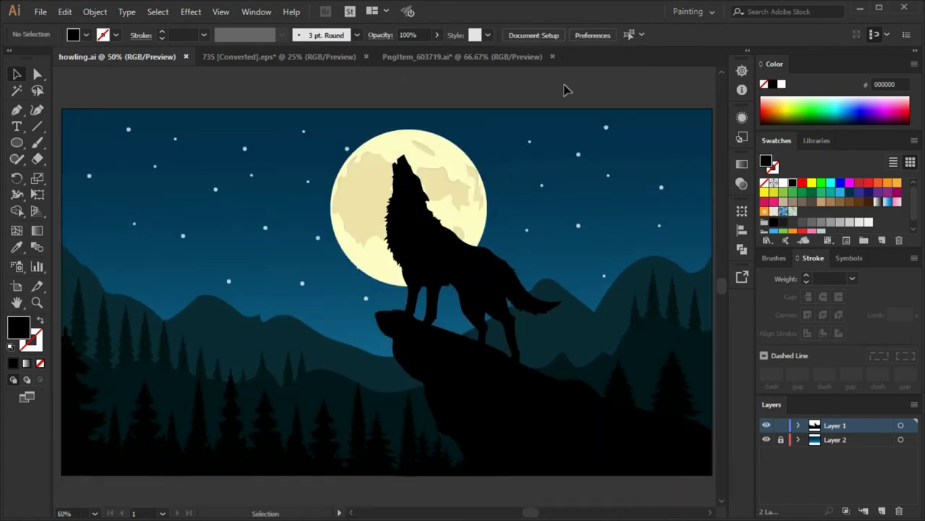
- Shift a small tree right, then draw a 532 px circle over the moon
drag(651, 381, 698, 374)
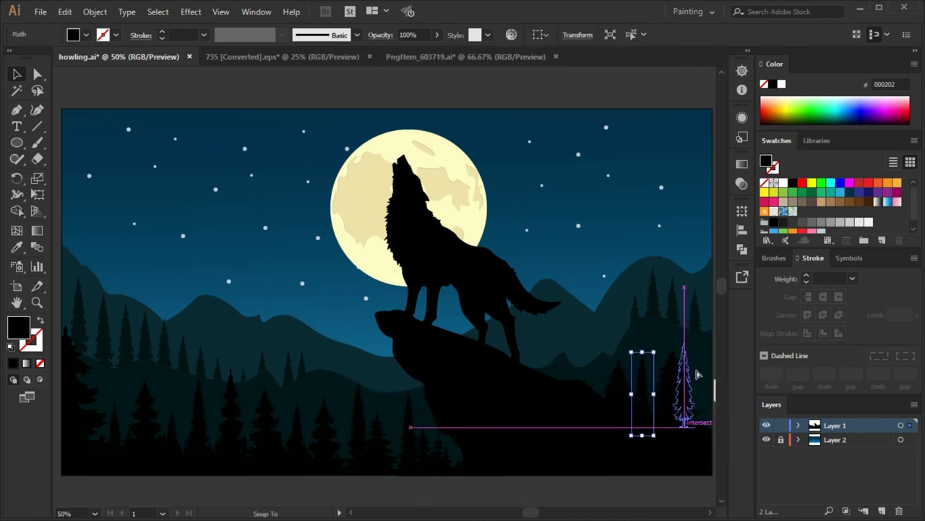
key(ctrl+shift+a)
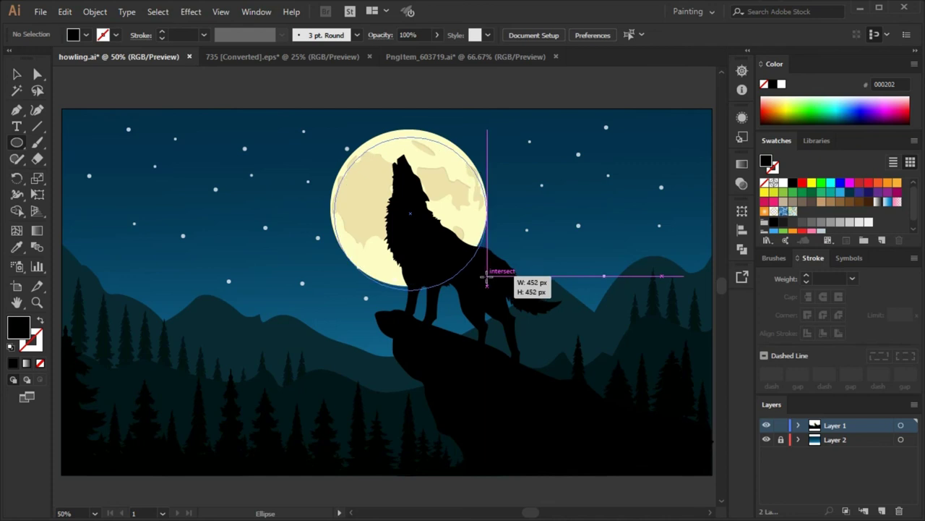
drag(449, 240, 486, 283)
key(v)
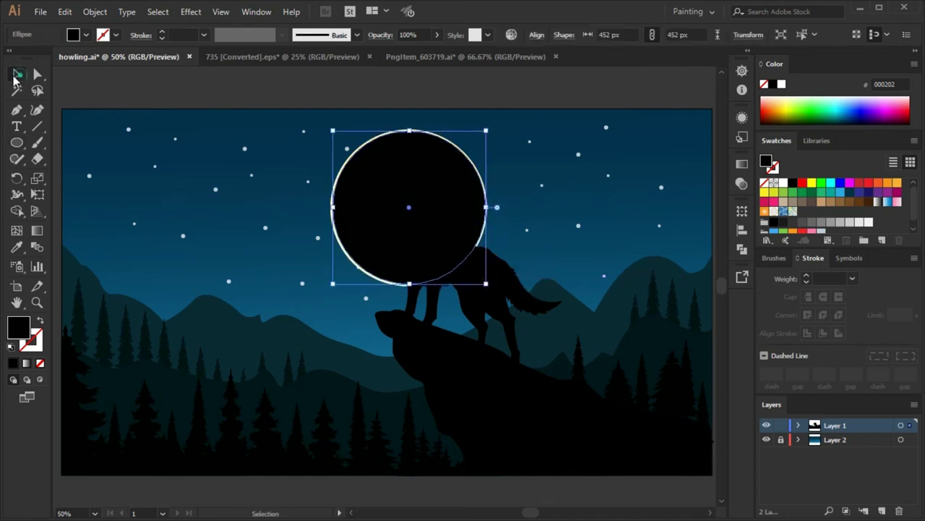
drag(486, 283, 501, 305)
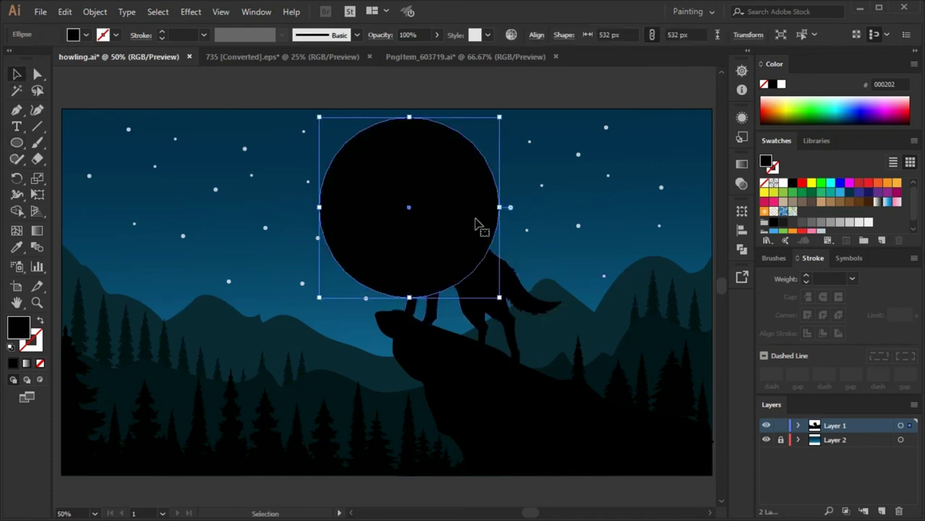
- Apply a Gaussian Blur effect to the circle
click(220, 11)
click(362, 248)
mouse_move(585, 192)
mouse_down()
mouse_move(603, 192)
mouse_move(595, 193)
mouse_up()
click(603, 225)
- Send the glow circle to the back and fill it with the moon's pale yellow
click(812, 182)
right_click(465, 213)
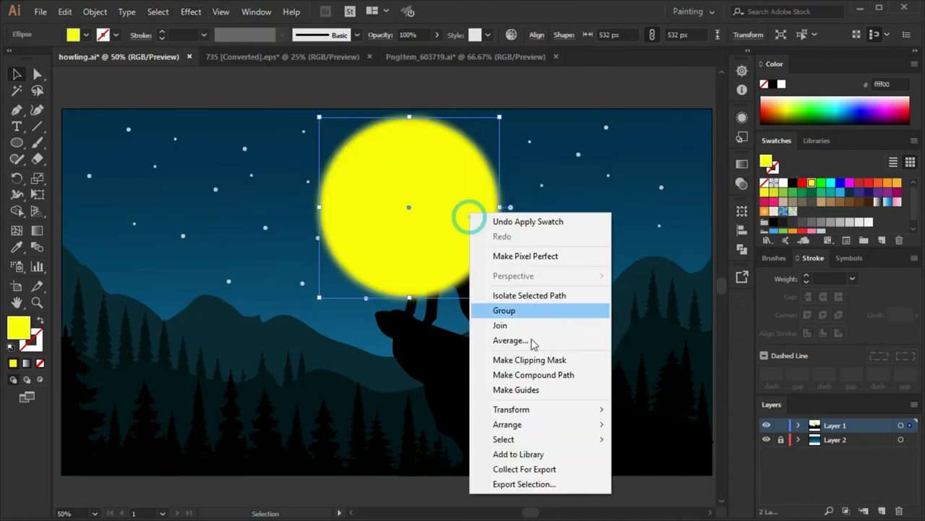
click(641, 469)
click(16, 246)
click(16, 73)
- Lower the glow circle's opacity to 12%
click(742, 182)
click(641, 158)
click(709, 178)
drag(709, 196, 663, 195)
click(550, 210)
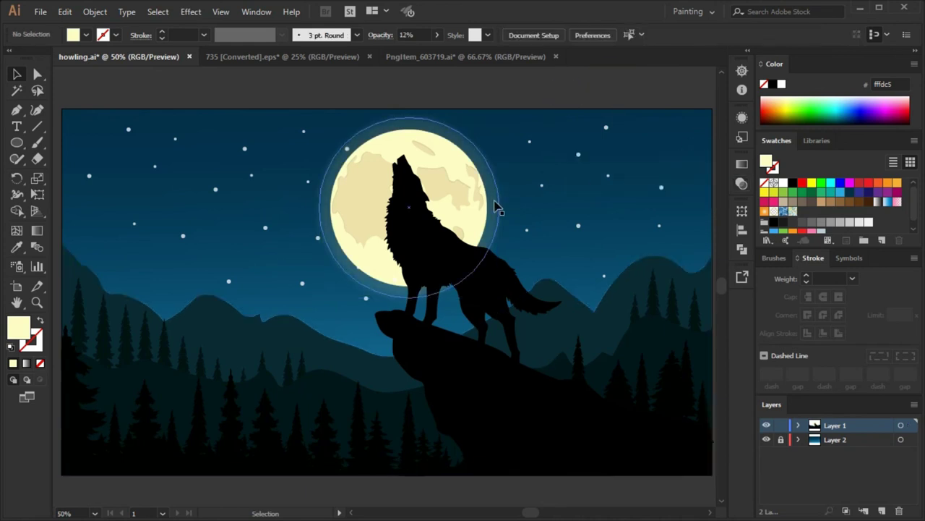